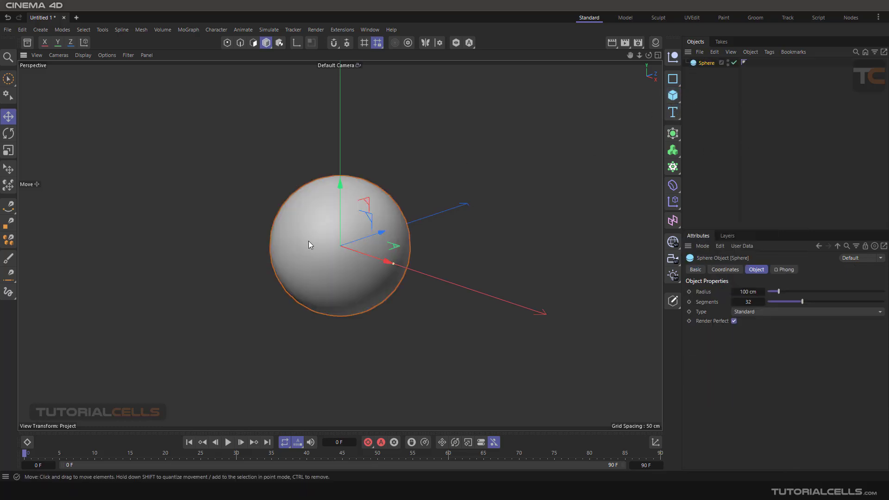
Switch to the Groom layout and detach the Hair Objects commands as a floating palette beside the sphere.
alt+middle_drag(319, 241, 345, 227)
scroll(349, 221, up, 2)
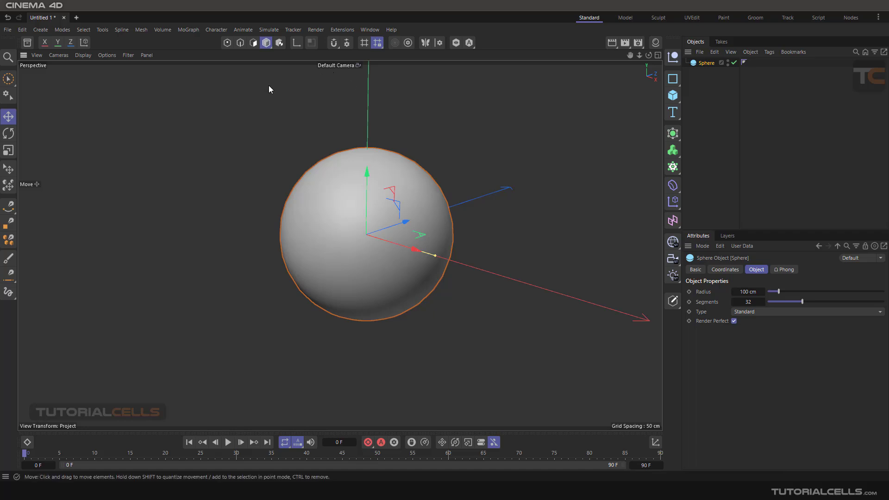
click(753, 17)
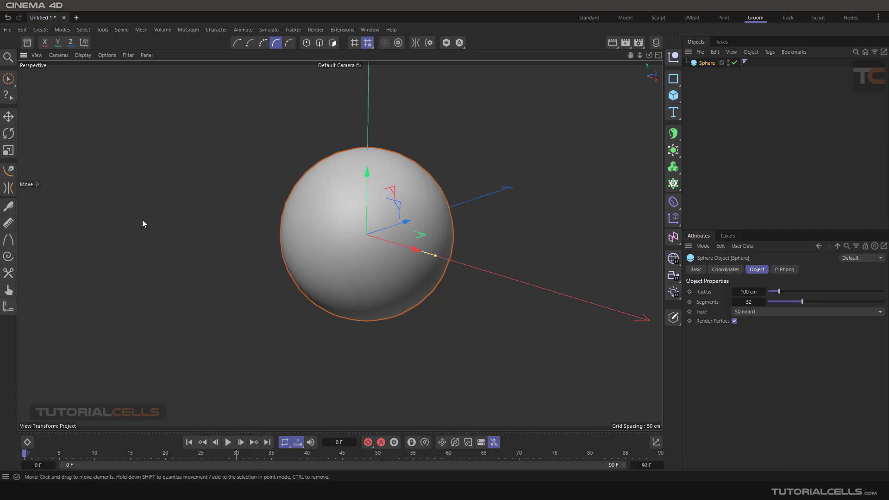
click(267, 30)
mouse_move(294, 159)
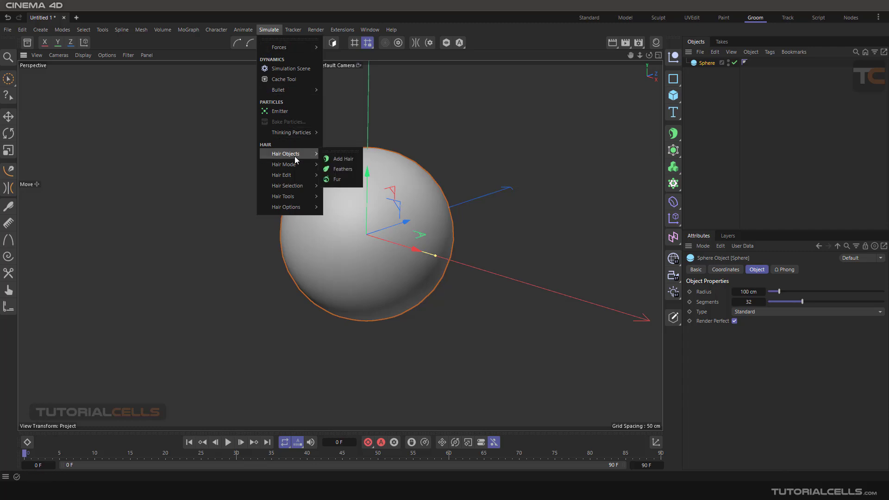
click(332, 151)
drag(333, 143, 256, 151)
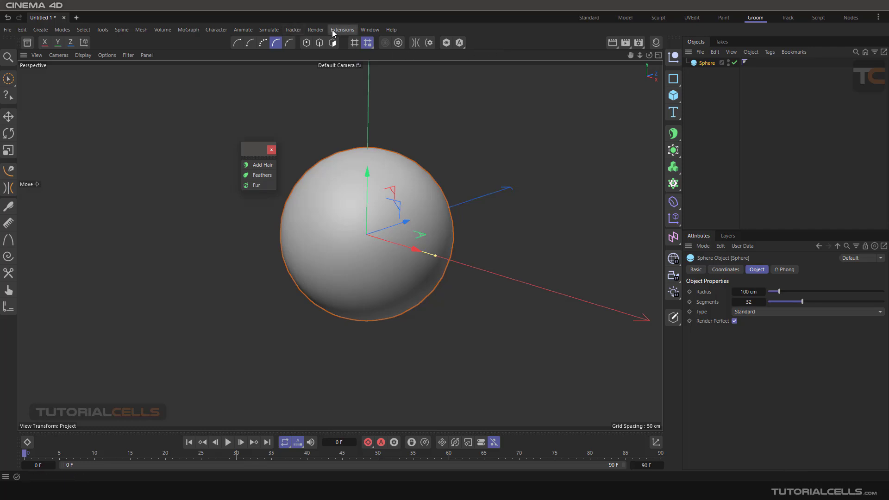
Enable palette customization and move the Add Hair command from the floating palette to the end of the upper command palette's icons.
click(366, 30)
mouse_move(388, 50)
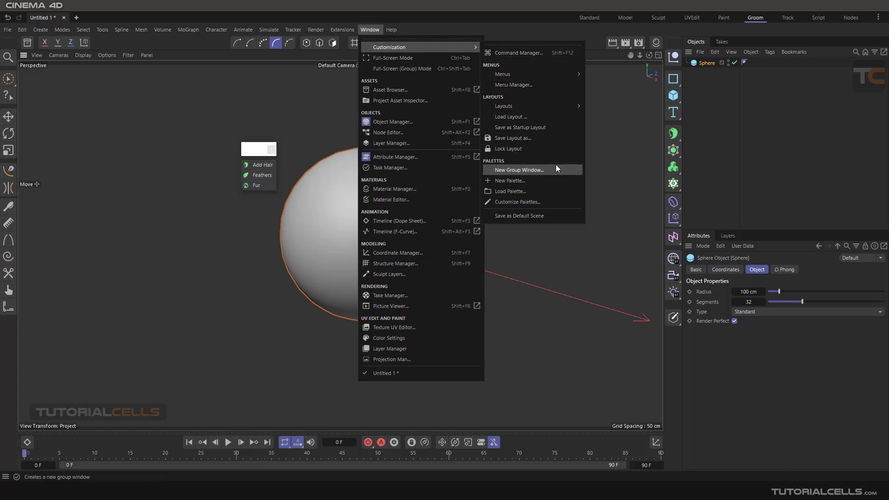
click(544, 201)
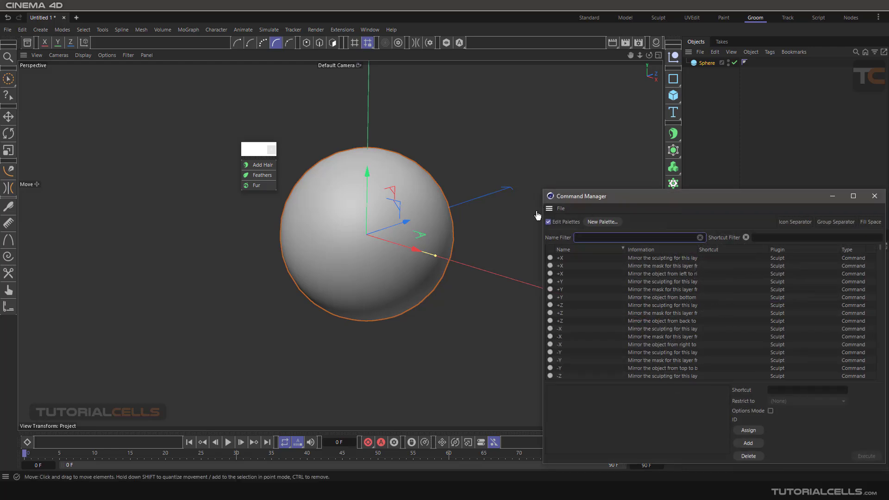
drag(587, 198, 425, 162)
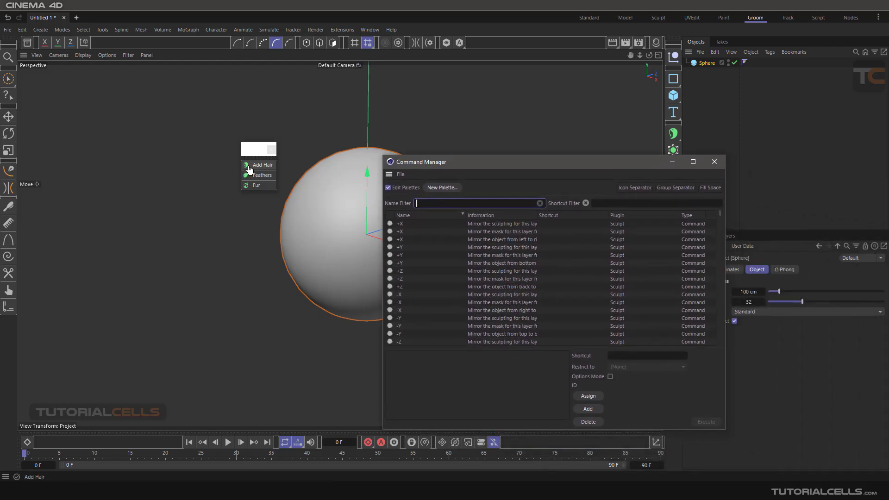
drag(254, 165, 420, 119)
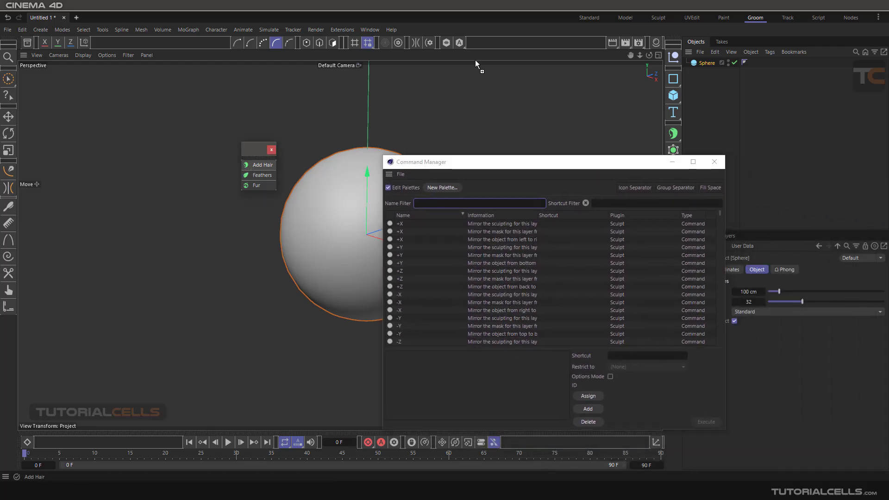
drag(475, 60, 484, 43)
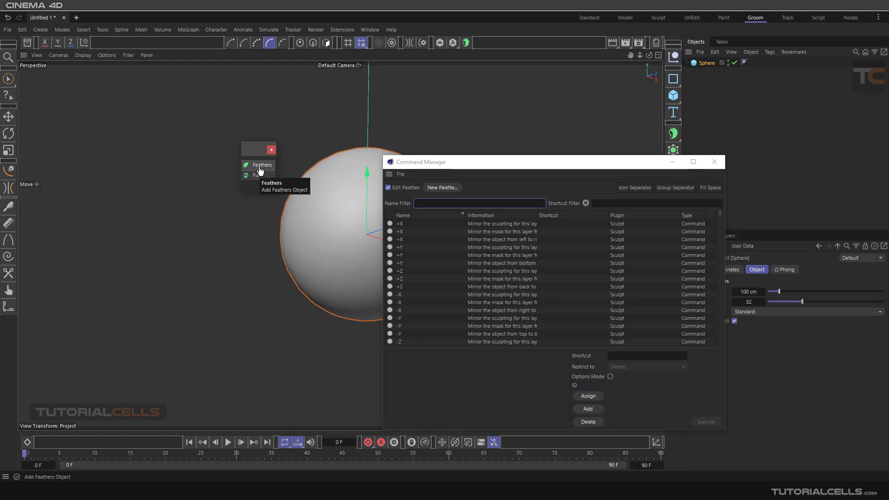
Place the Feathers and Fur commands beside Add Hair, and close the emptied palette and the Command Manager.
drag(260, 170, 424, 120)
drag(485, 46, 484, 46)
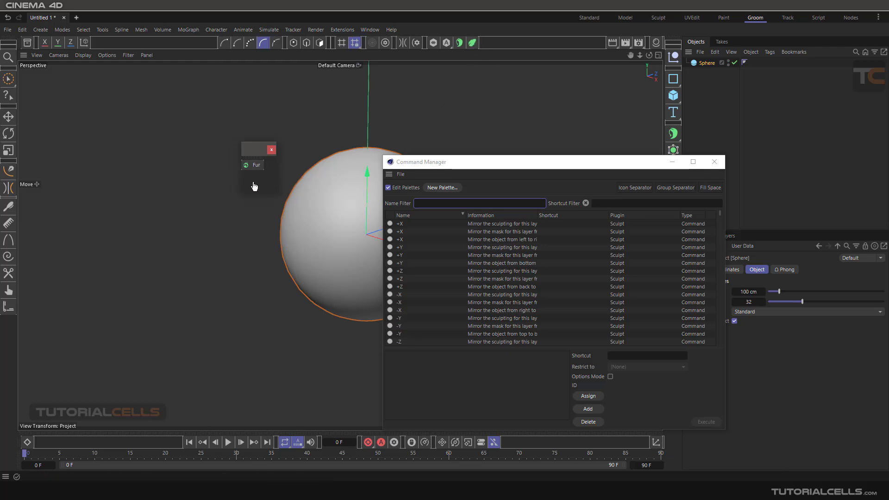
drag(250, 167, 492, 46)
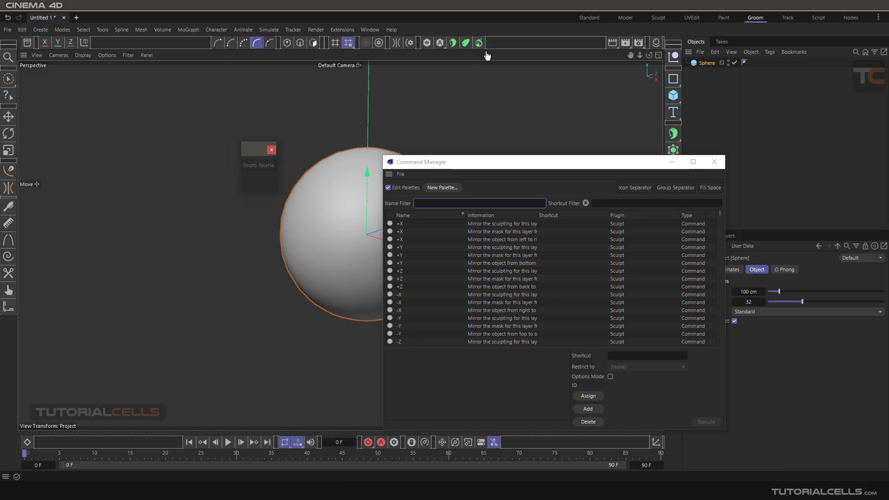
click(271, 151)
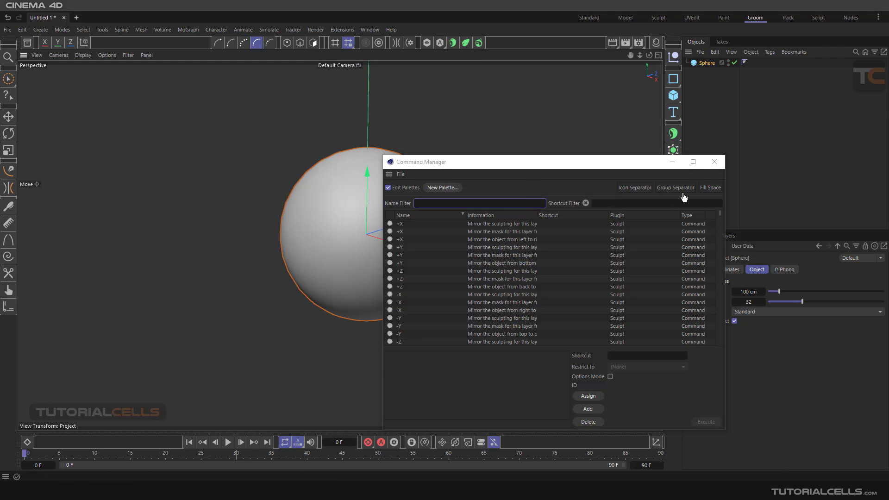
click(714, 162)
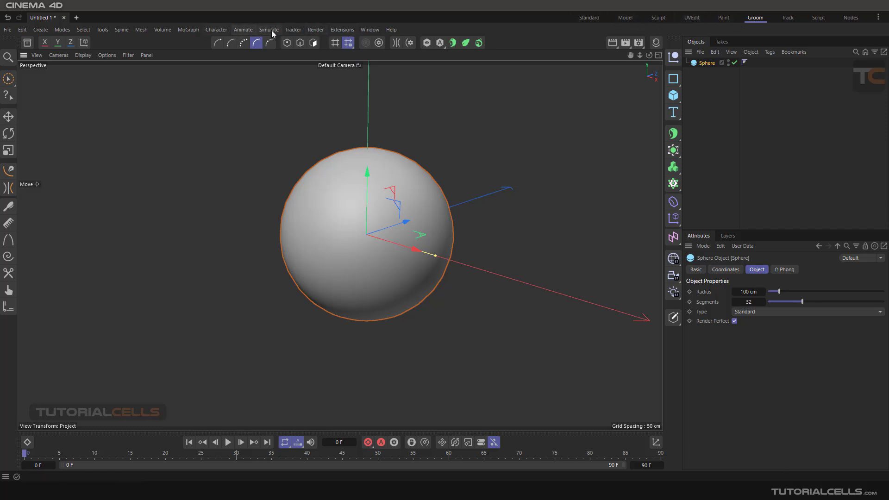
Save the customized interface as a new layout named TC Groom.
click(369, 29)
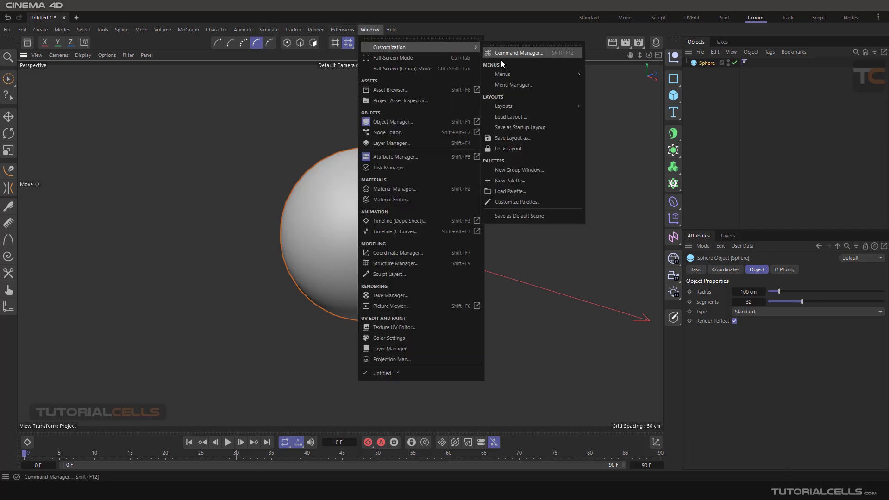
click(543, 140)
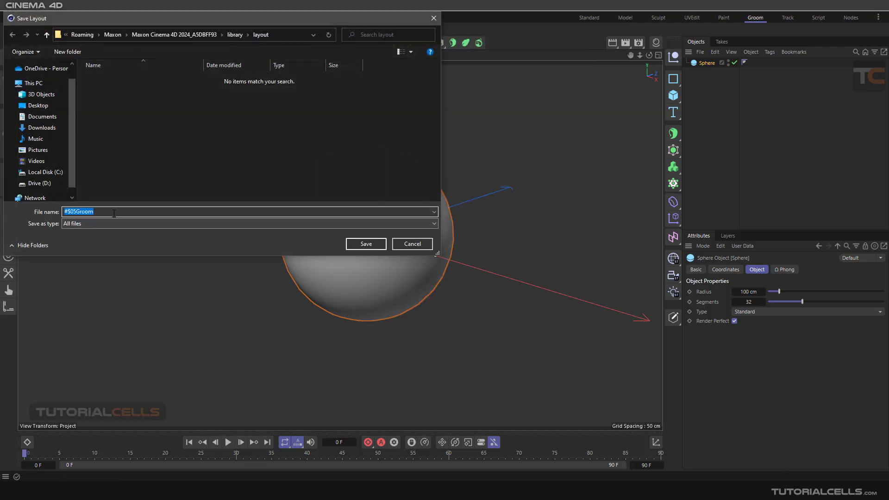
click(114, 212)
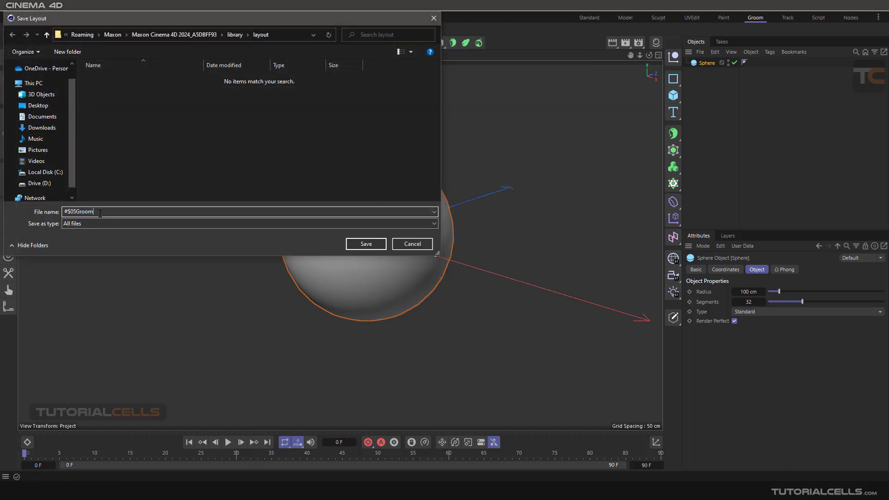
click(76, 212)
key(BackSpace)
key(BackSpace)
key(BackSpace)
key(BackSpace)
drag(267, 24, 344, 74)
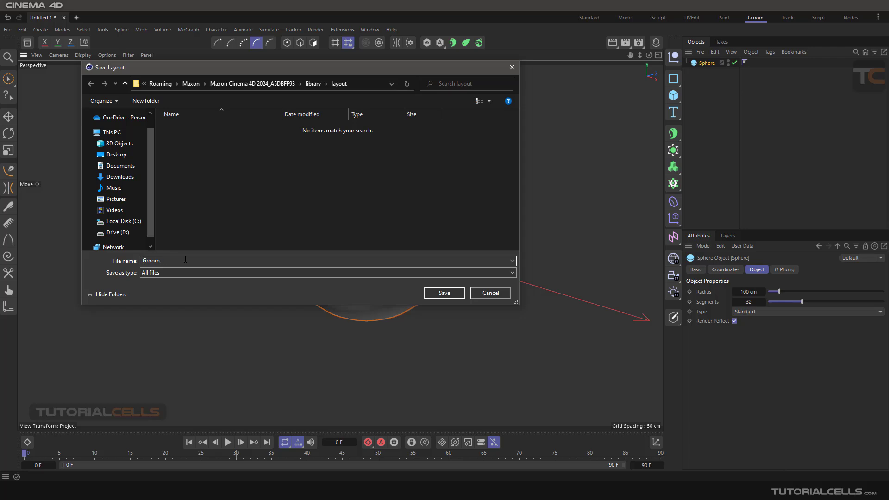
text(TC)
click(433, 293)
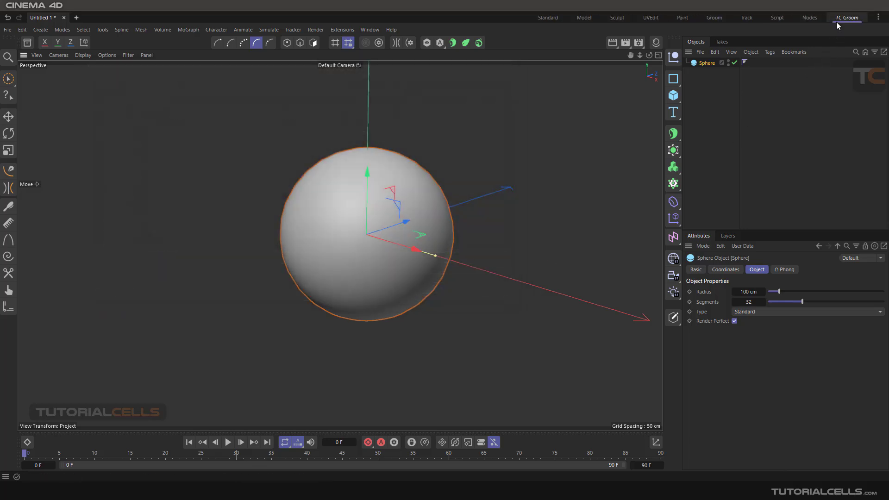
Compare the Standard, Groom and TC Groom layouts.
click(548, 18)
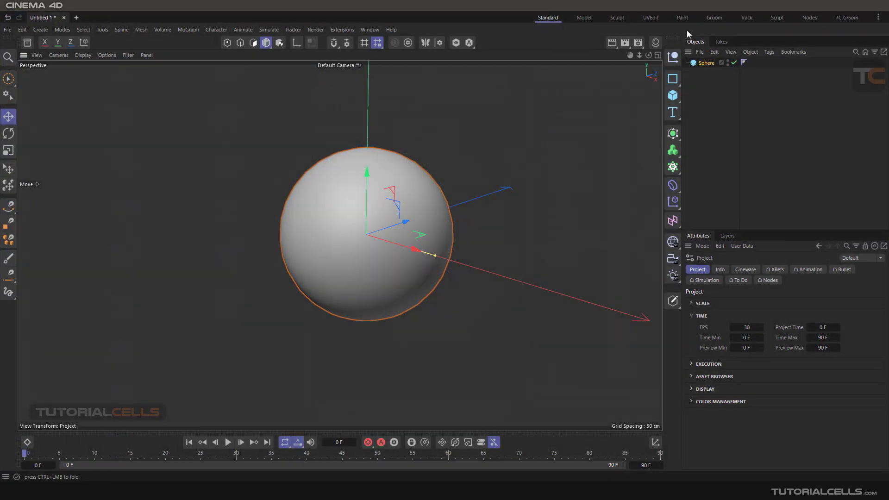
click(715, 18)
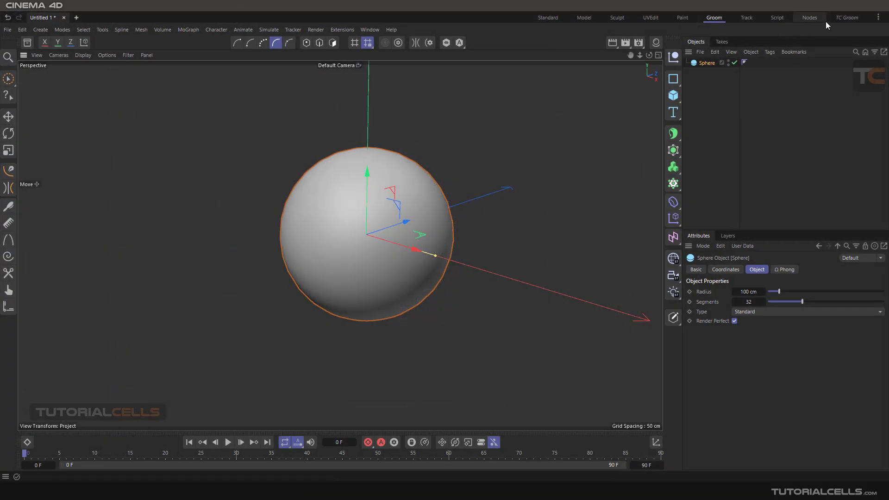
click(843, 17)
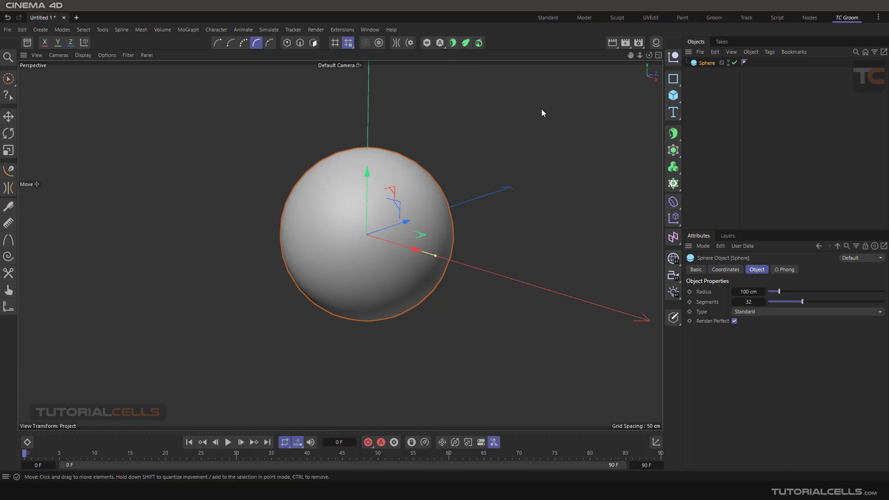
Return to the Groom layout and detach its Hair Objects commands as a floating palette away from the sphere.
click(714, 17)
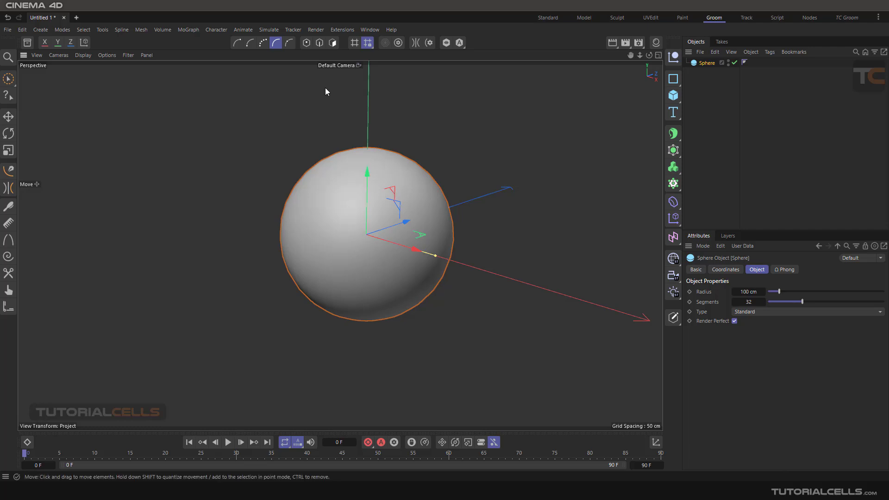
click(268, 29)
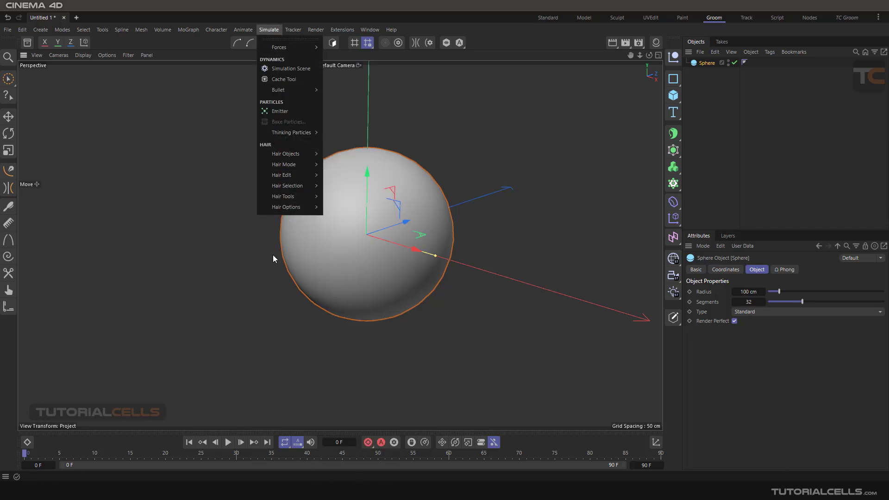
mouse_move(292, 157)
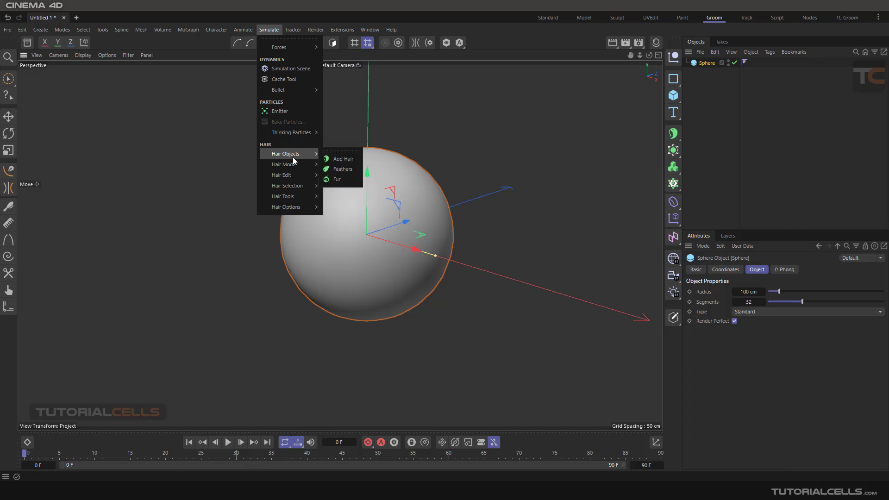
click(332, 151)
drag(321, 144, 202, 129)
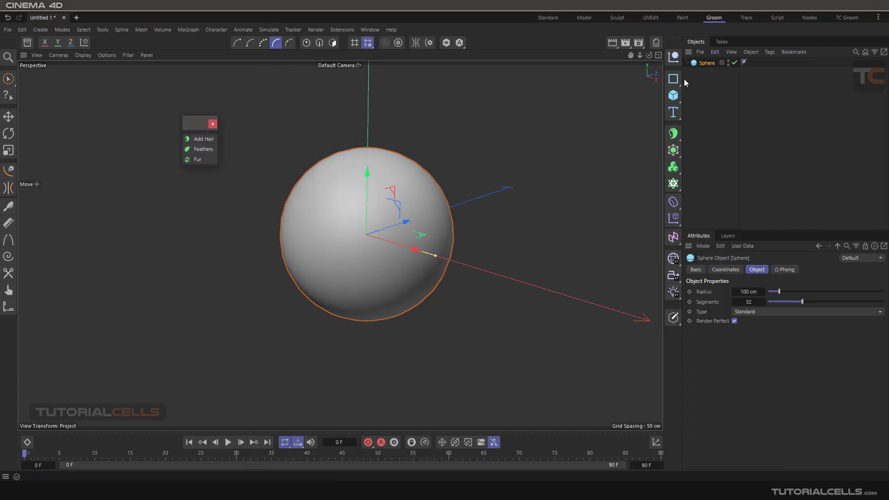
Add a Hair object to the sphere and render the perspective view to preview the hair.
click(198, 140)
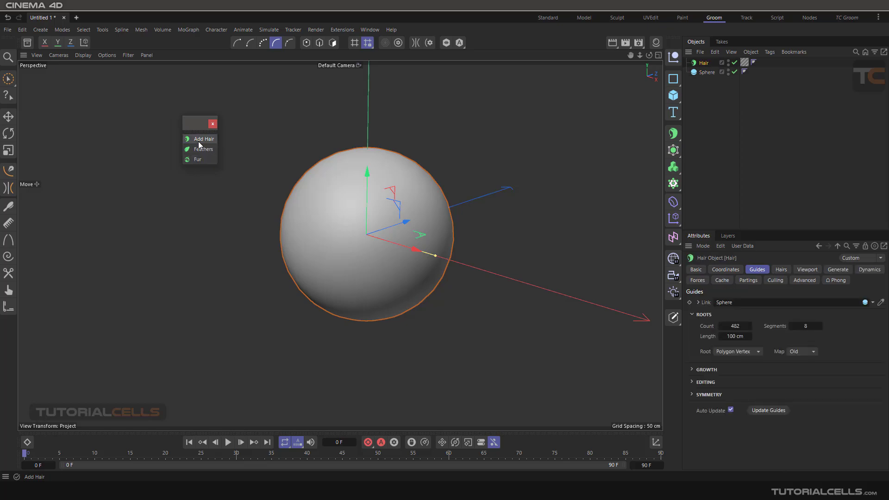
scroll(364, 195, down, 4)
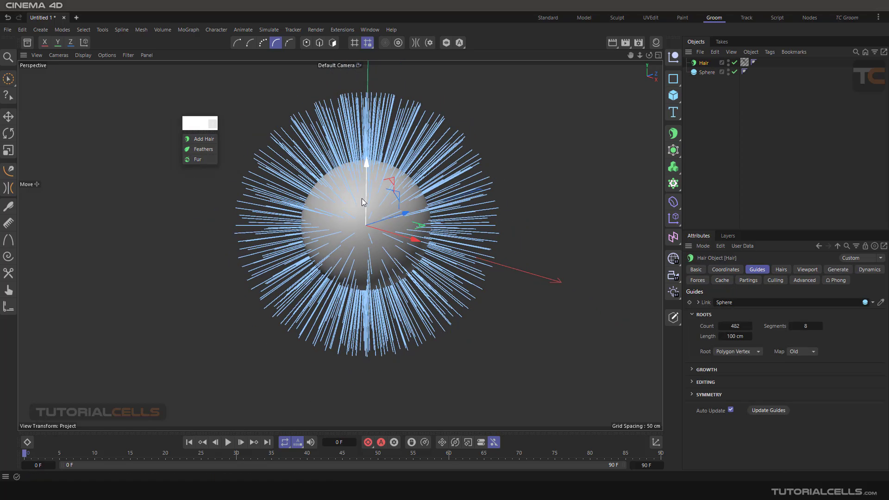
alt+middle_drag(362, 198, 370, 208)
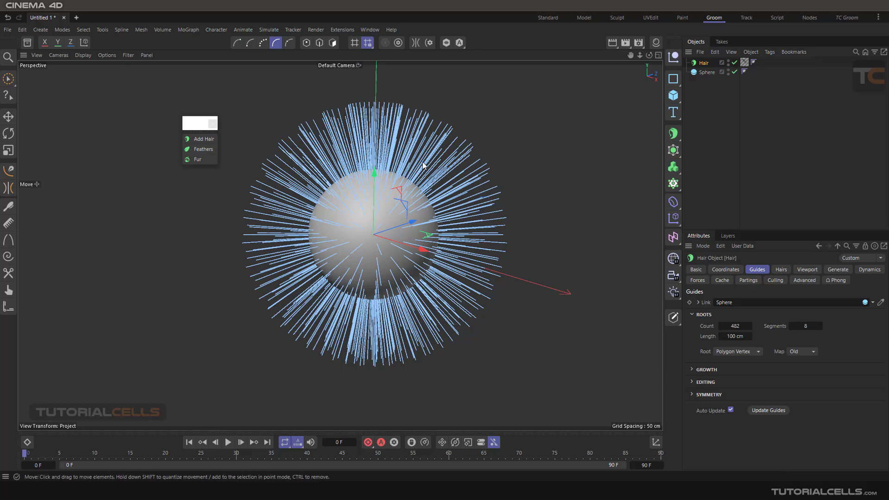
scroll(420, 128, down, 2)
alt+drag(422, 135, 447, 145)
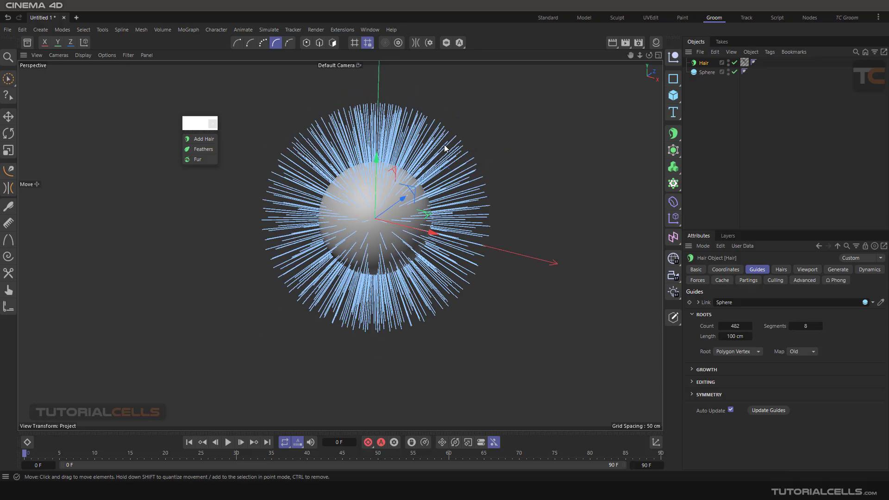
click(613, 45)
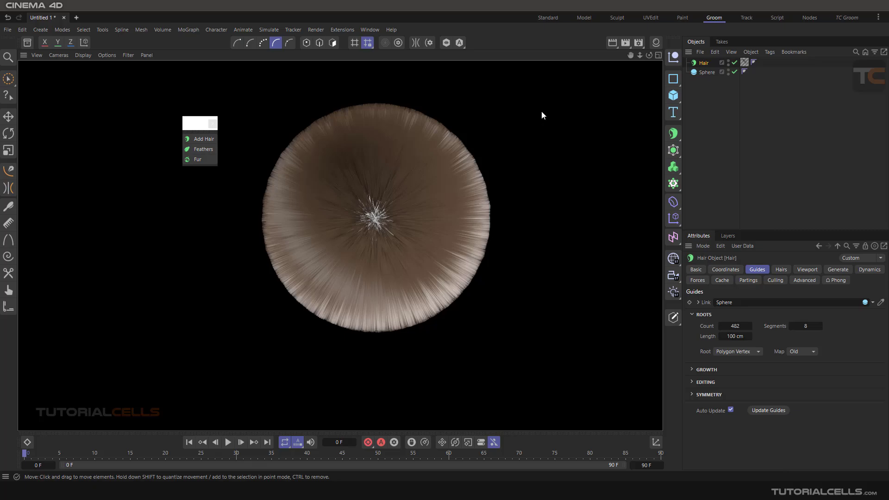
alt+drag(538, 120, 542, 201)
Set the Hair object's viewport display to Hair Lines and inspect the hair around the sphere.
click(799, 270)
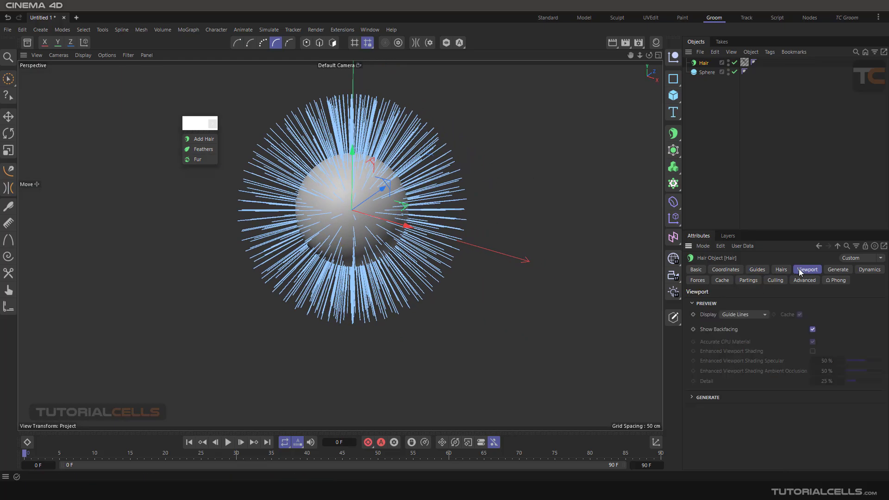
click(750, 314)
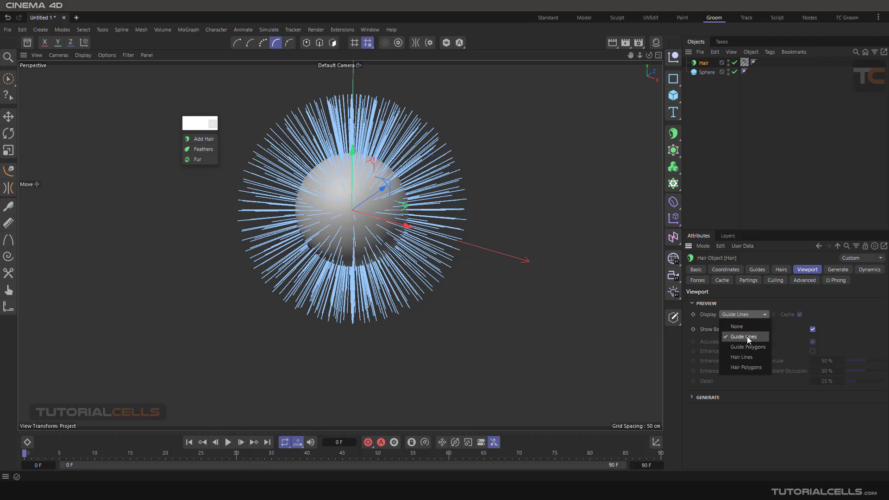
click(757, 357)
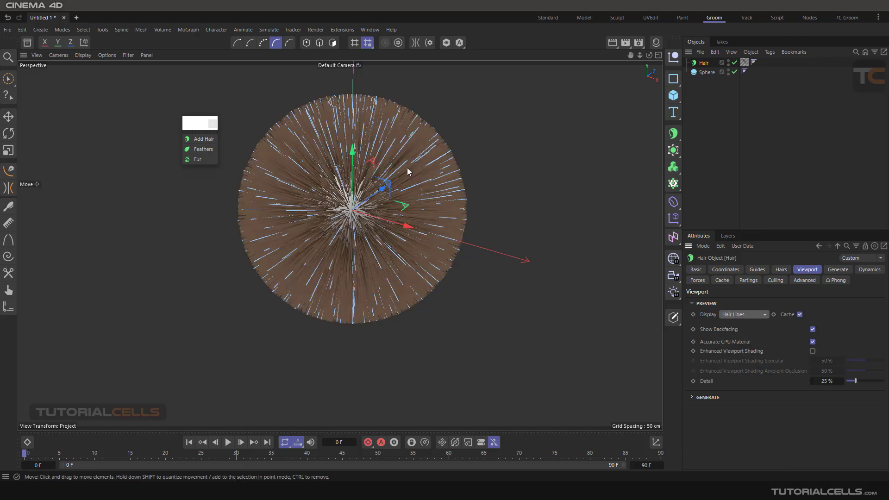
mouse_move(408, 168)
alt+mouse_down()
mouse_move(380, 136)
mouse_move(399, 161)
alt+mouse_up()
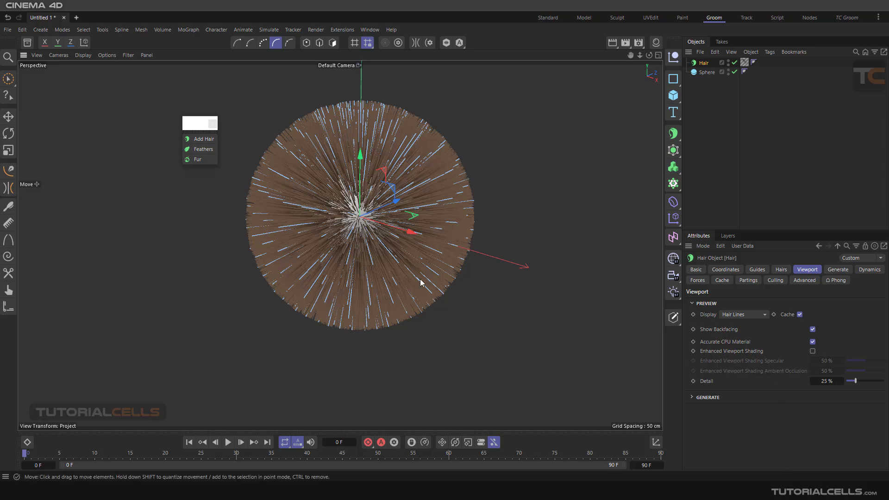
scroll(391, 211, up, 2)
scroll(391, 210, down, 3)
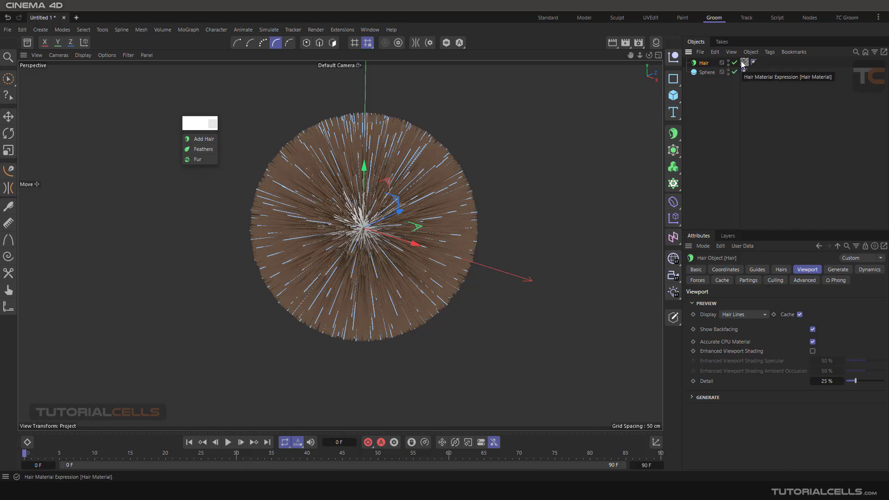
Inspect the channels of the Hair Mat material in the Material Editor, then close the editor and the material manager.
click(656, 42)
double_click(538, 90)
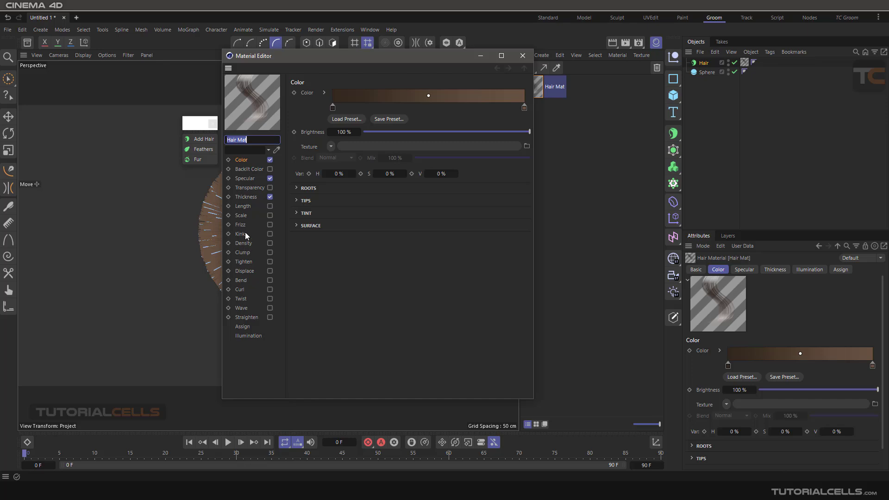
click(522, 56)
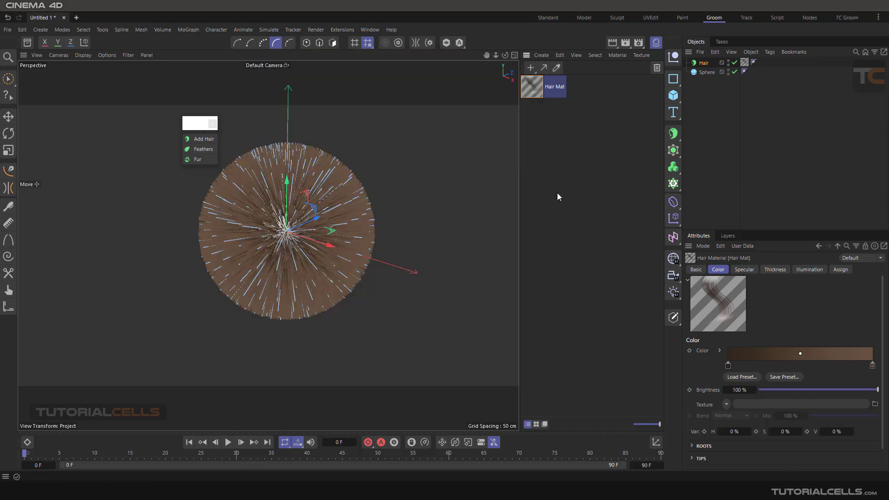
click(656, 42)
Review the Hair object's Guides, Hairs, Viewport, Generate, Dynamics and Culling settings.
click(704, 63)
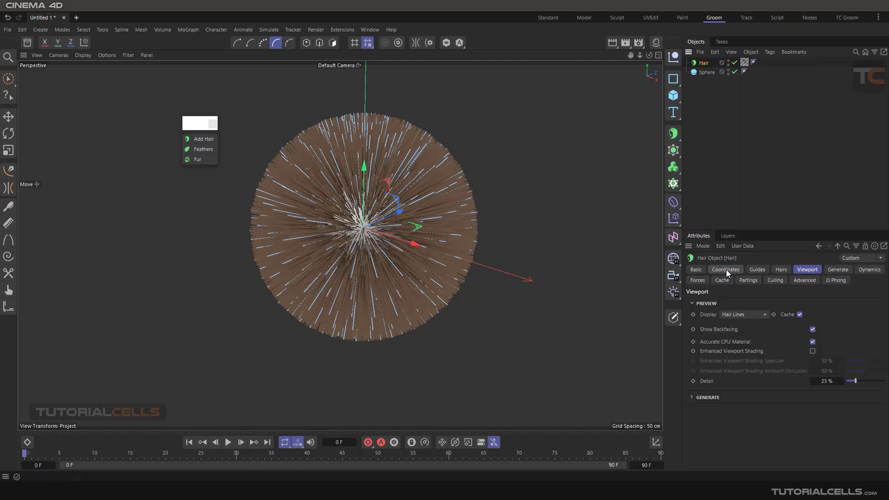
click(758, 270)
click(781, 269)
click(806, 270)
click(833, 270)
click(869, 269)
click(774, 280)
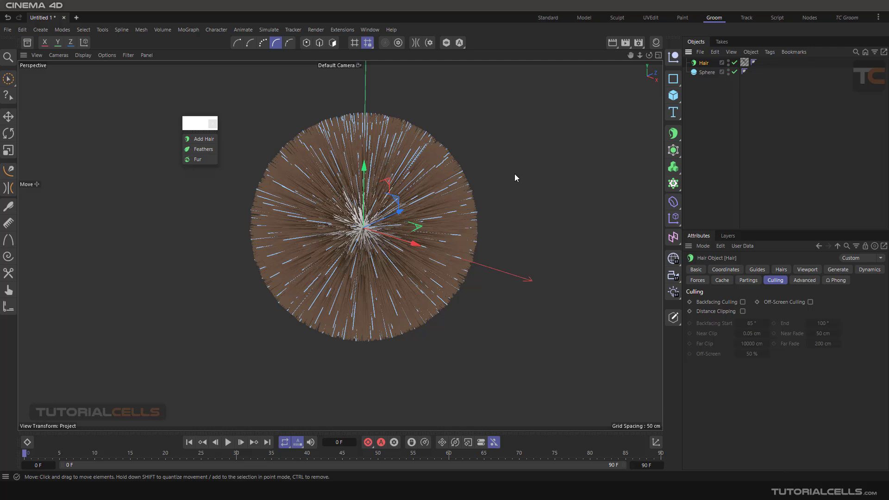
Delete the Hair object and convert the sphere to an editable polygon object.
key(Delete)
click(701, 65)
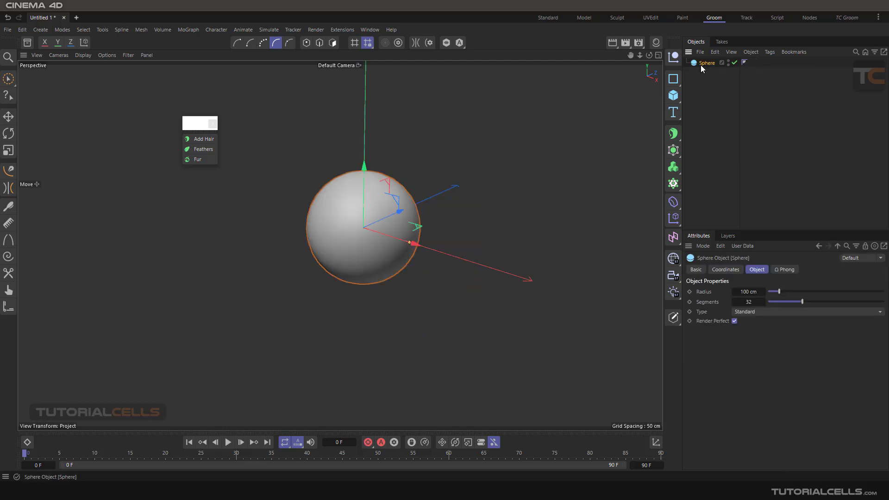
click(669, 318)
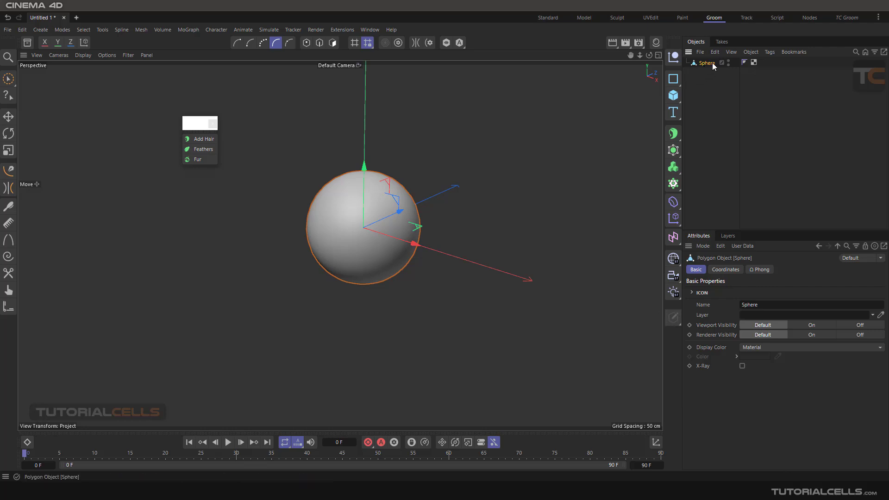
Switch to polygon mode and select a patch of polygons on the sphere's upper front with the mesh Brush Selection tool.
click(333, 43)
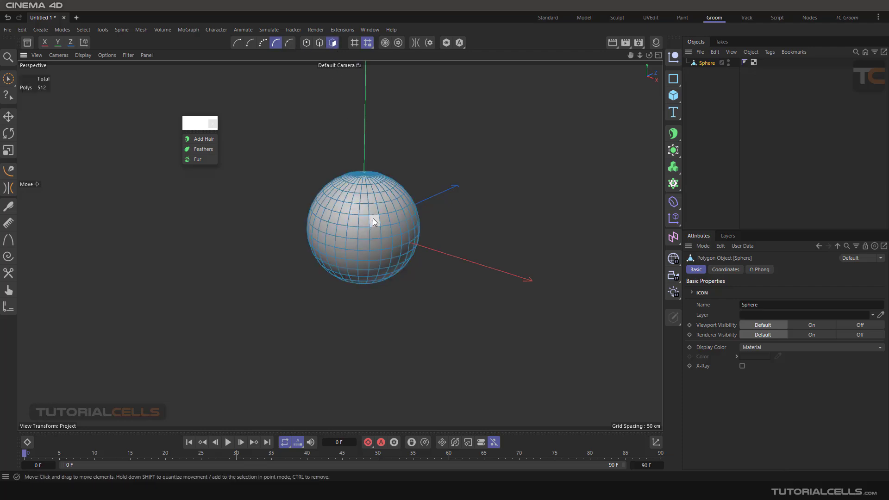
scroll(376, 209, up, 2)
click(9, 79)
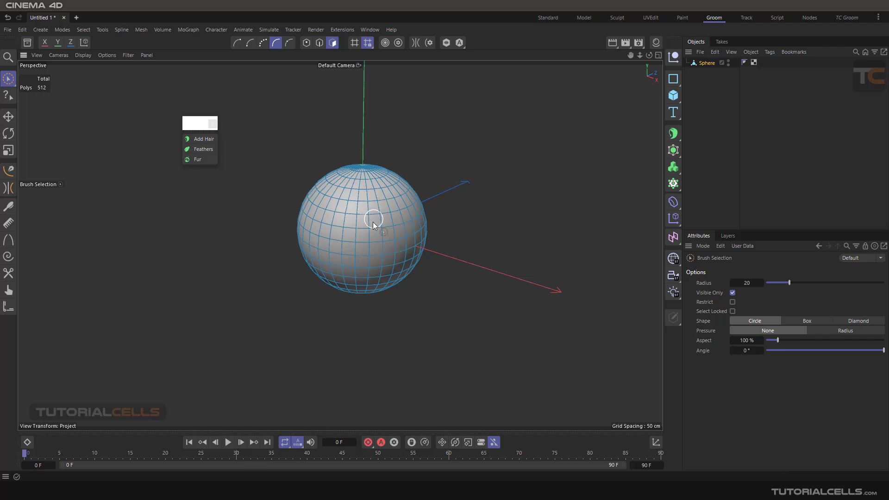
click(6, 81)
click(86, 30)
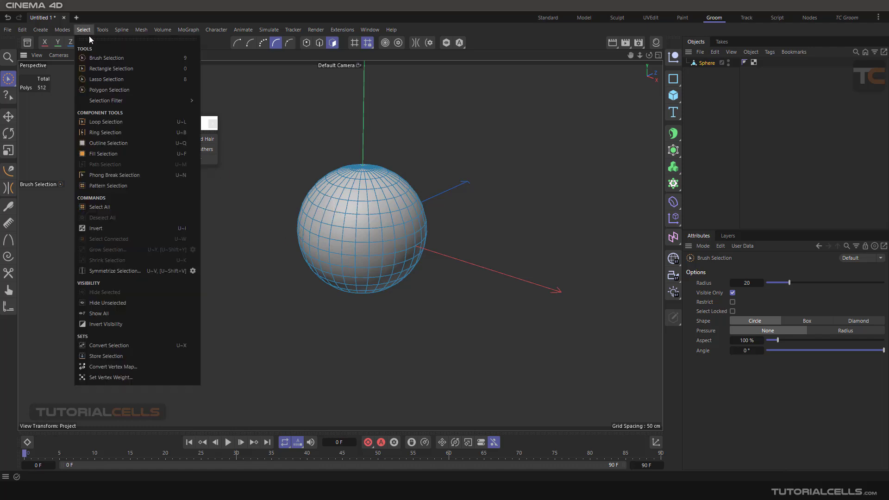
click(113, 57)
drag(373, 192, 360, 215)
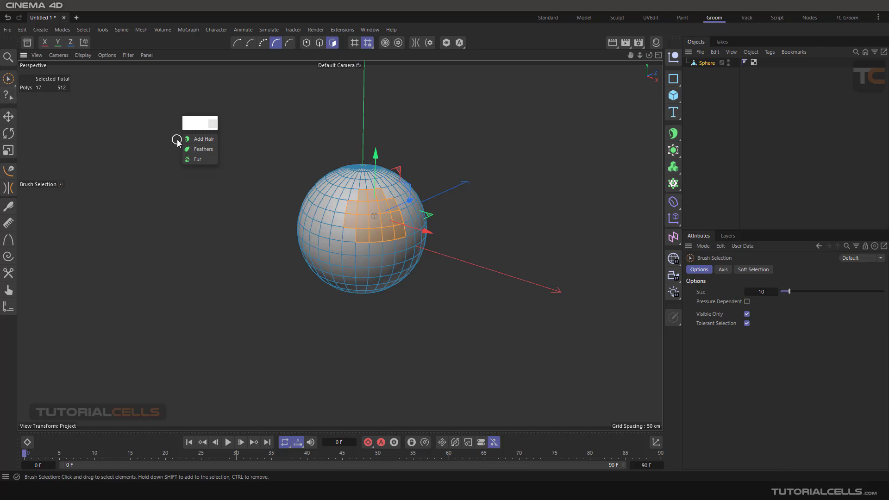
Examine the available Hair Selection tools, including its own Brush Selection.
click(268, 30)
mouse_move(297, 165)
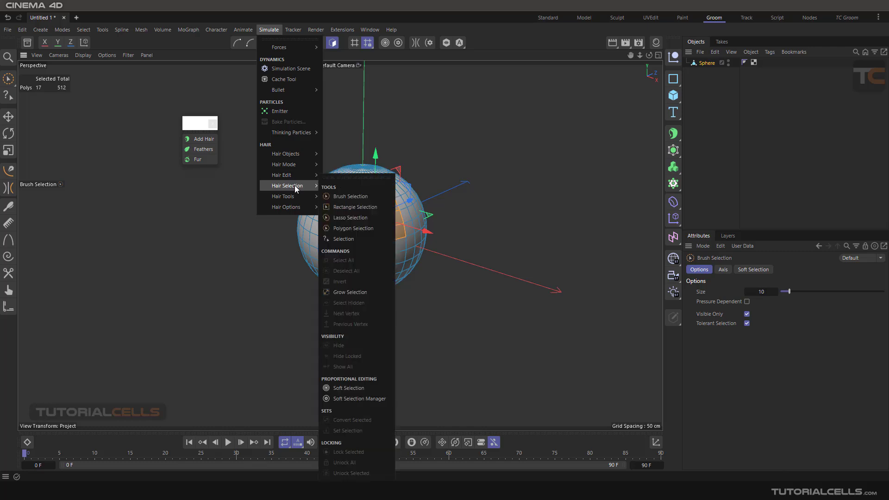
click(351, 196)
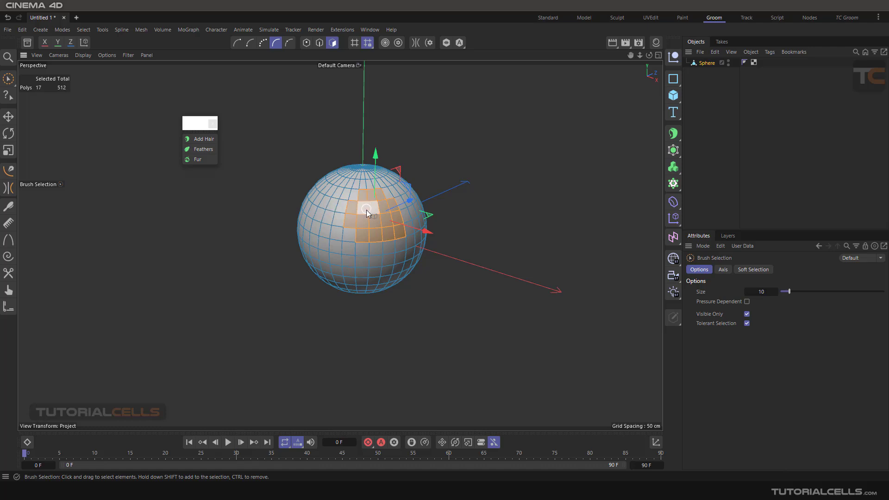
Add a Hair object to the selected polygons and inspect its guides around the sphere.
alt+drag(367, 213, 392, 211)
alt+middle_drag(326, 260, 342, 244)
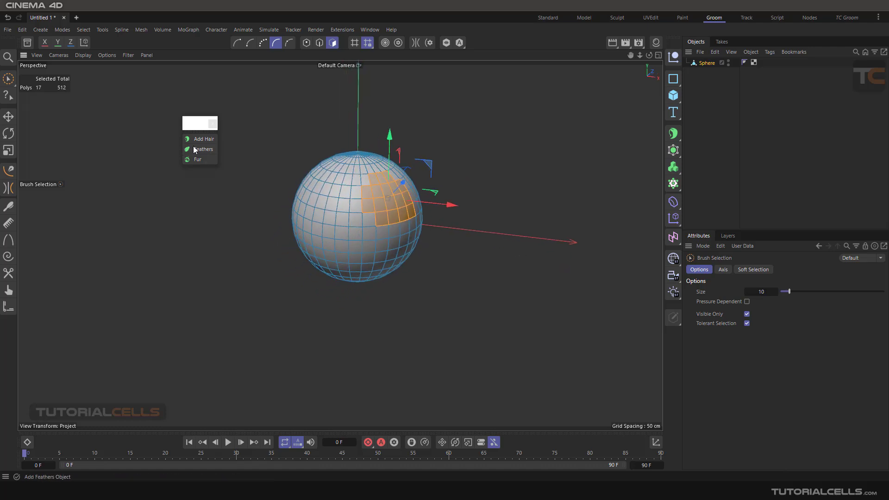
click(202, 139)
alt+drag(341, 193, 404, 218)
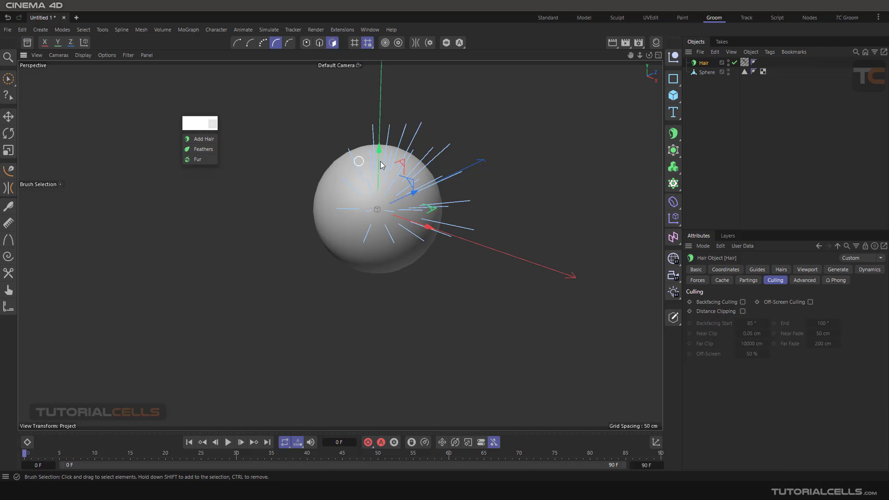
Delete the Hair object and add a new one with no object selected.
click(705, 63)
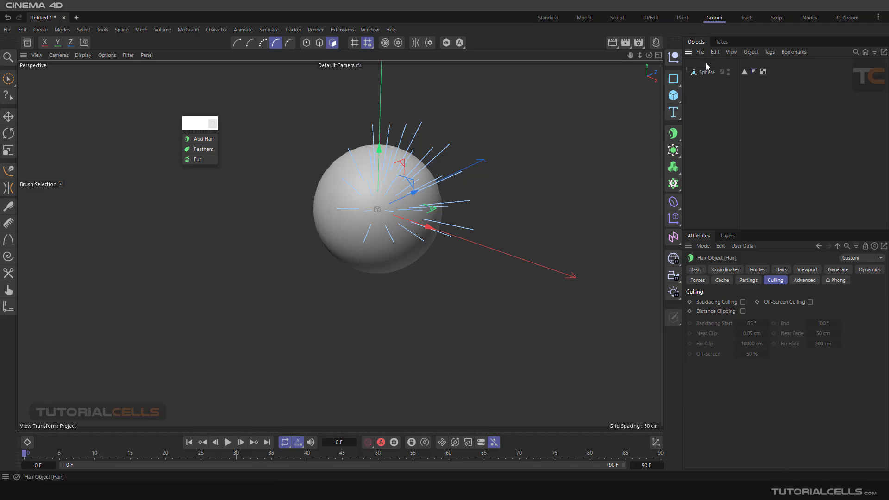
key(Delete)
click(705, 62)
click(698, 103)
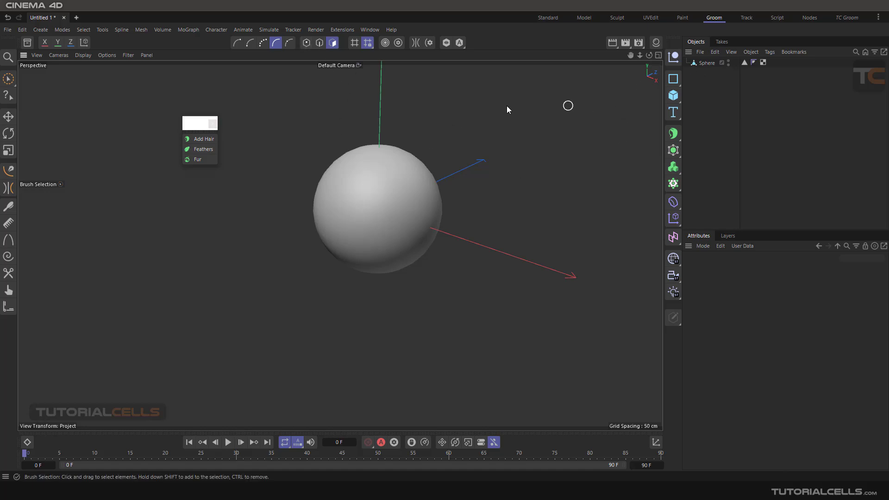
click(195, 138)
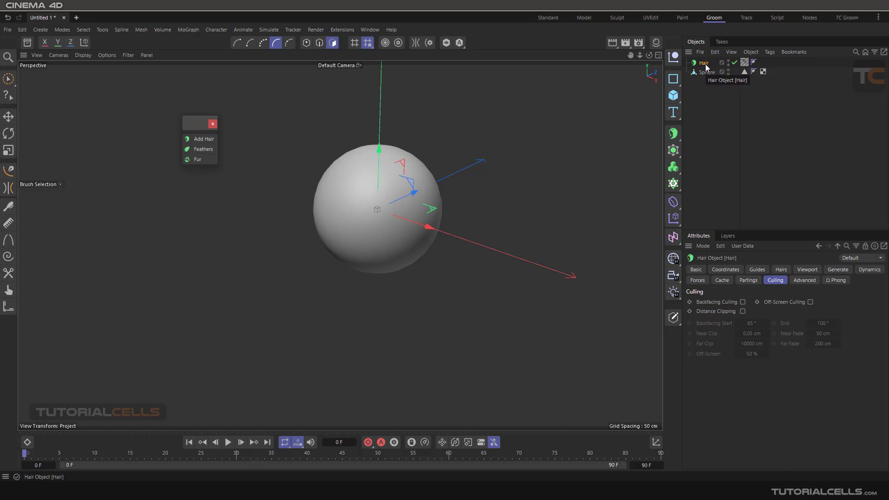
Link the Hair object's guides to the sphere, then replace the link with the sphere's Polygon Selection tag.
click(757, 269)
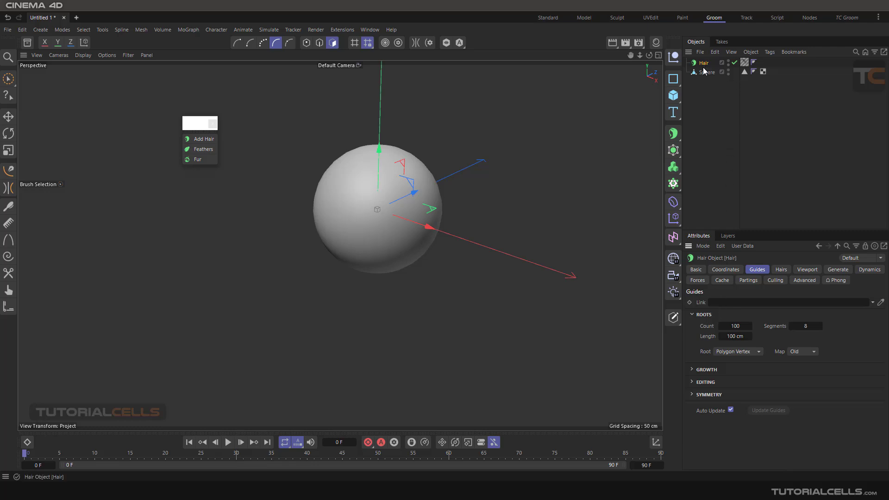
drag(707, 72, 757, 301)
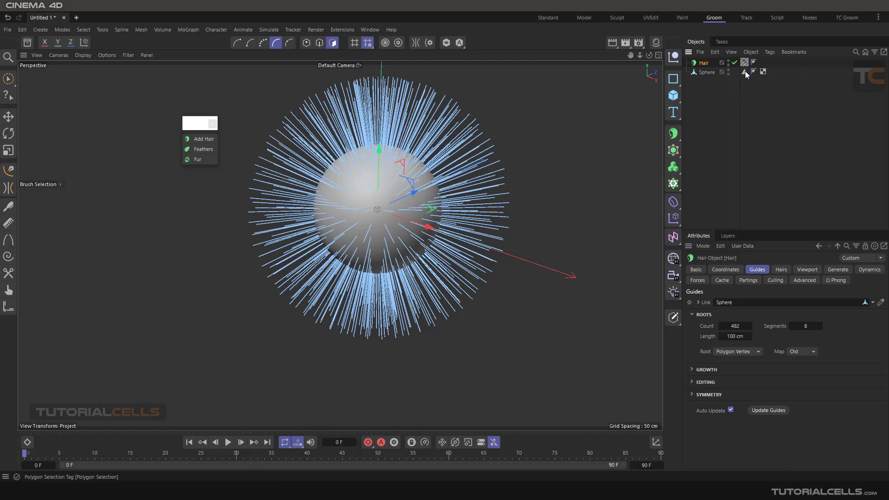
drag(745, 71, 736, 302)
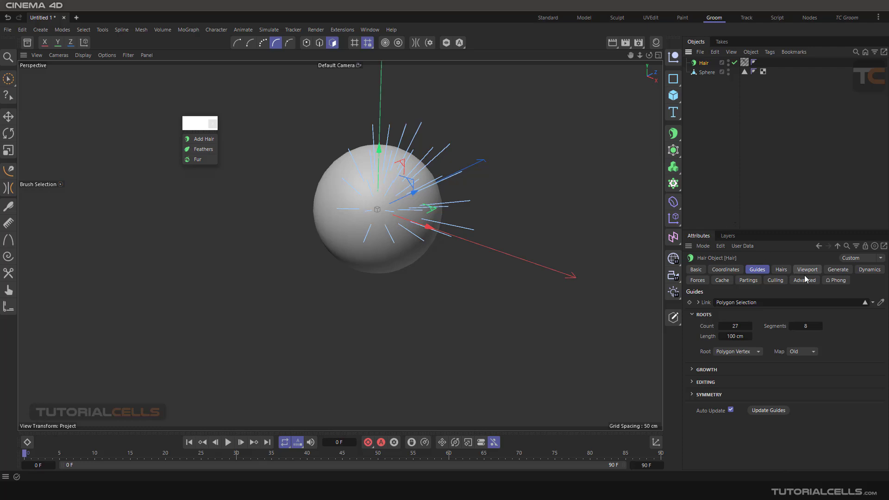
Clear the Hair object's guide link.
click(873, 302)
click(848, 315)
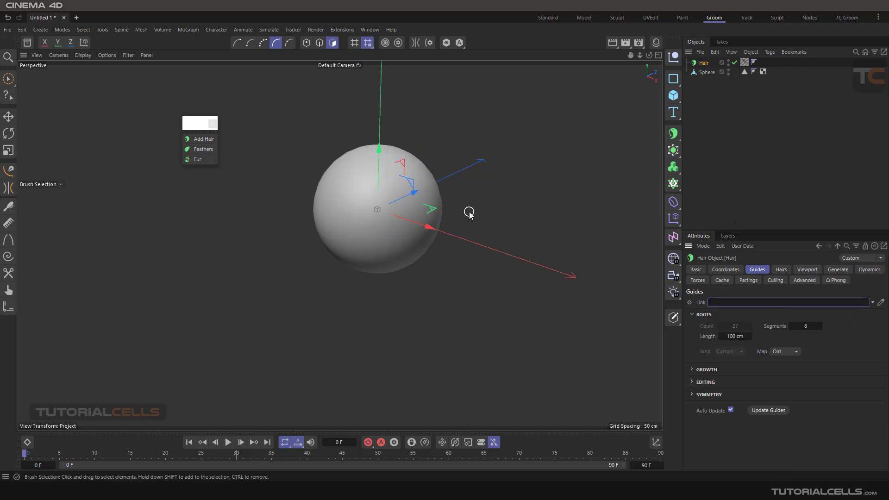
Delete the Hair and Sphere objects and switch to the Standard layout.
ctrl+click(694, 71)
key(Delete)
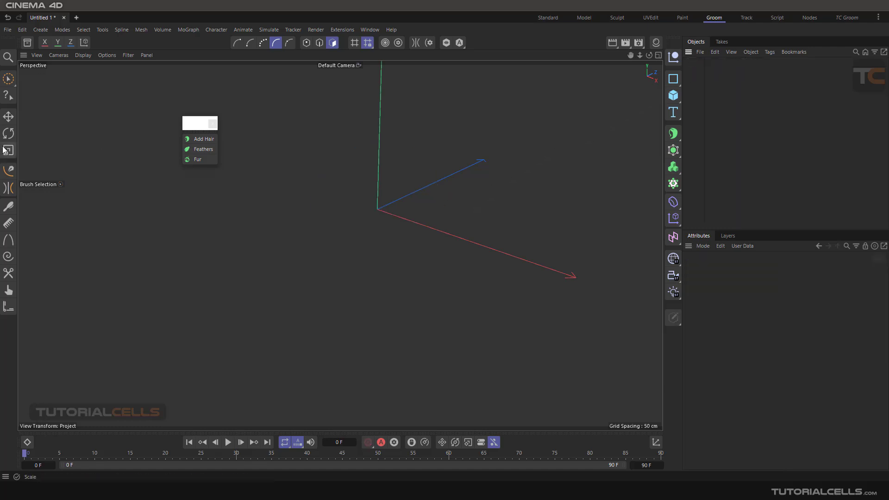
click(554, 19)
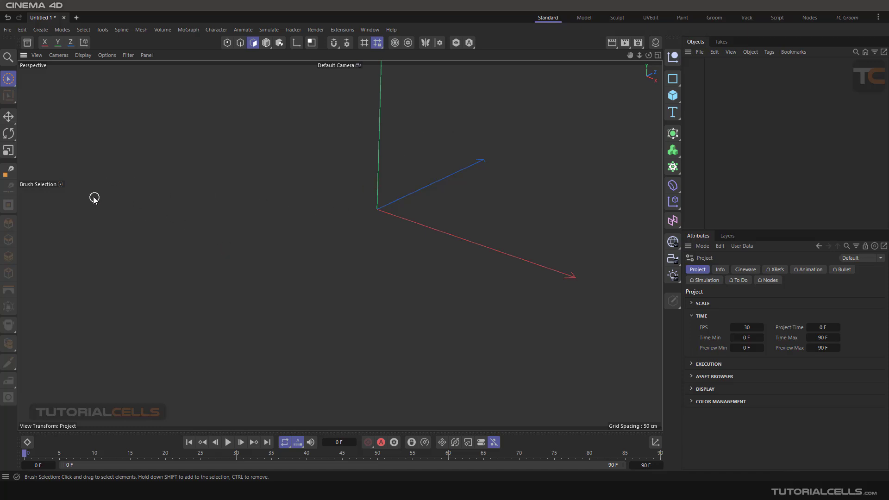
click(9, 172)
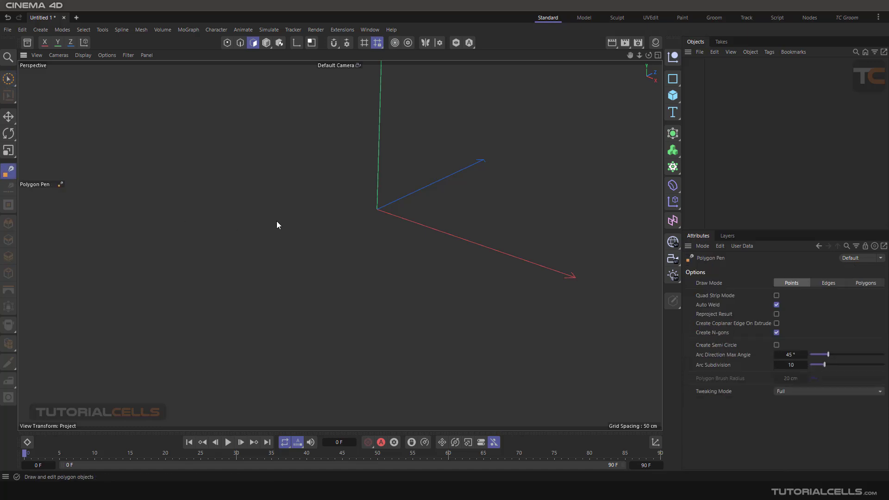
click(295, 188)
click(357, 266)
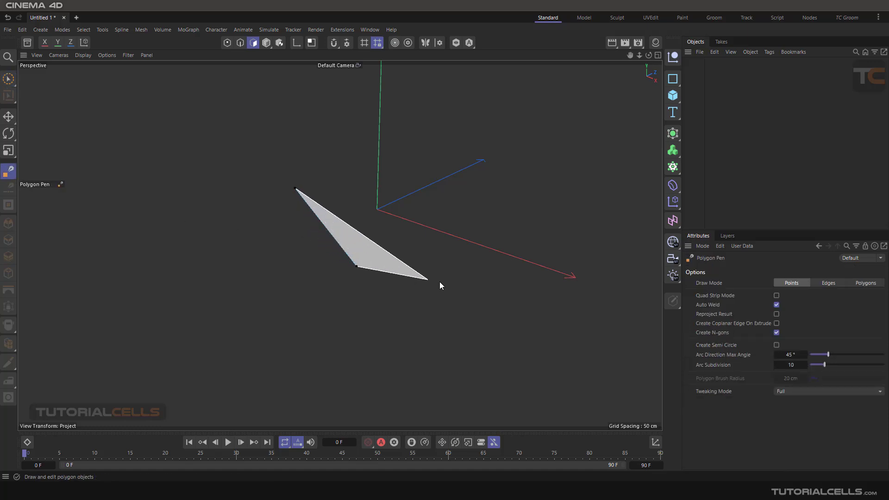
key(Escape)
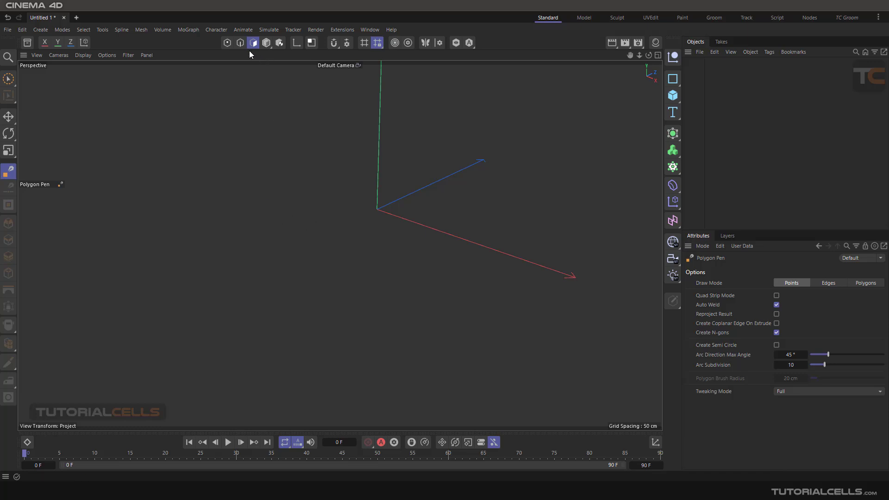
Switch to point mode and draw an open, wavy four-point Bezier spline across the perspective view with the Spline Pen.
click(227, 42)
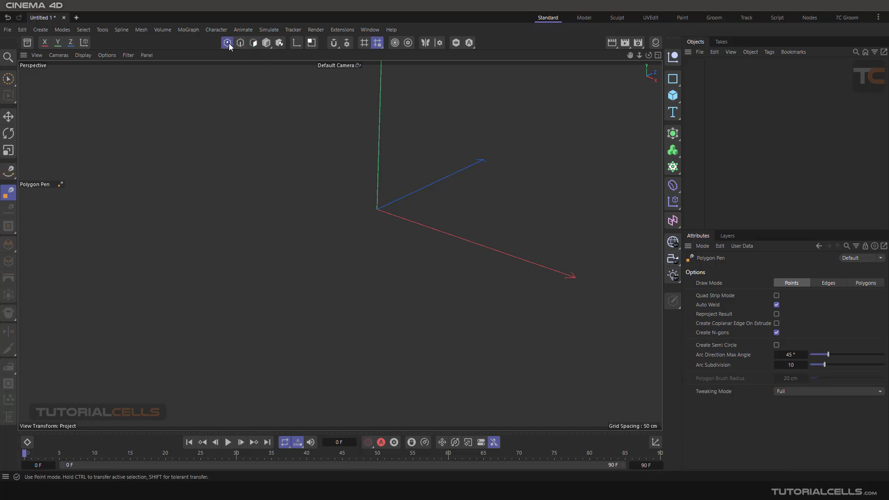
click(8, 171)
click(328, 206)
drag(351, 293, 392, 296)
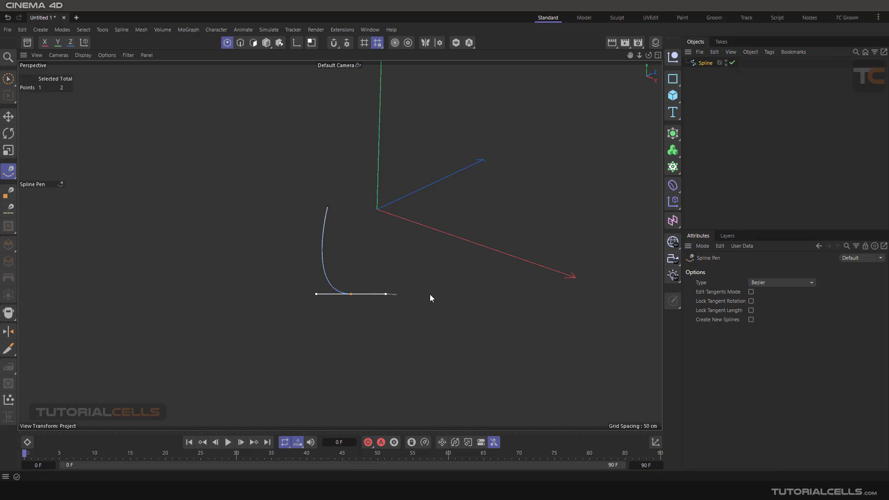
drag(482, 277, 499, 253)
drag(551, 272, 570, 297)
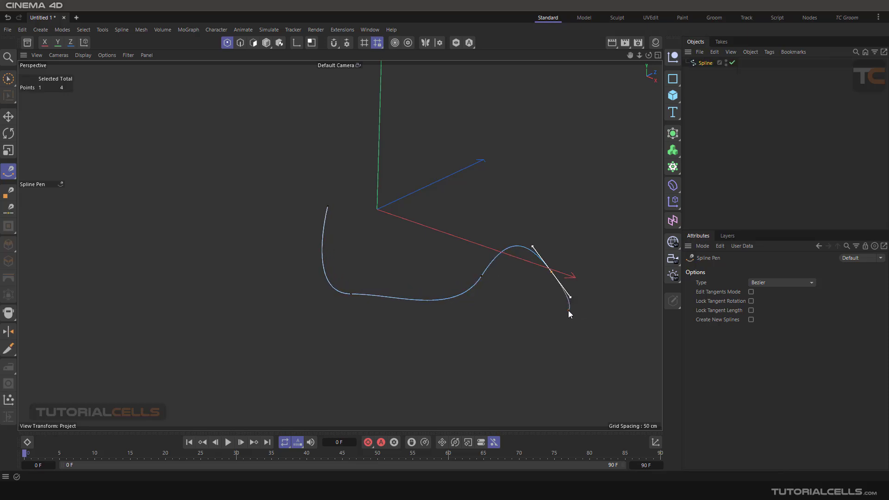
key(Escape)
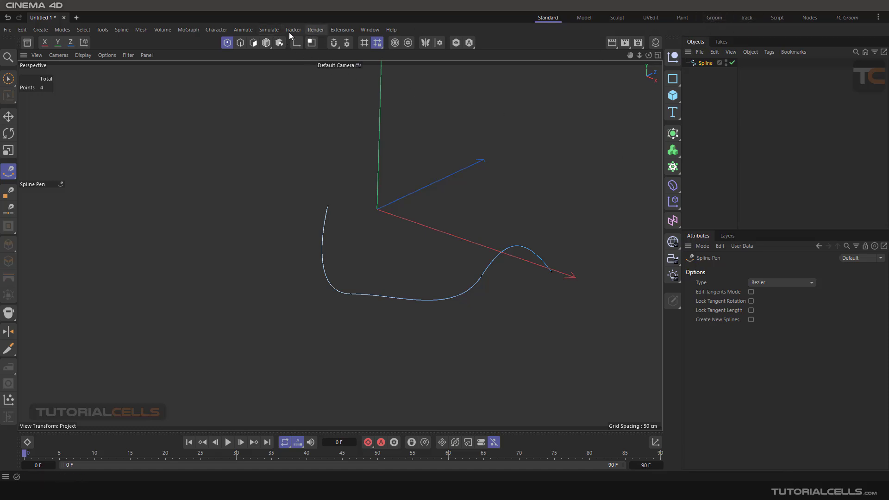
Add a Hair object to the spline and render the perspective view to preview the hair.
click(264, 30)
mouse_move(287, 154)
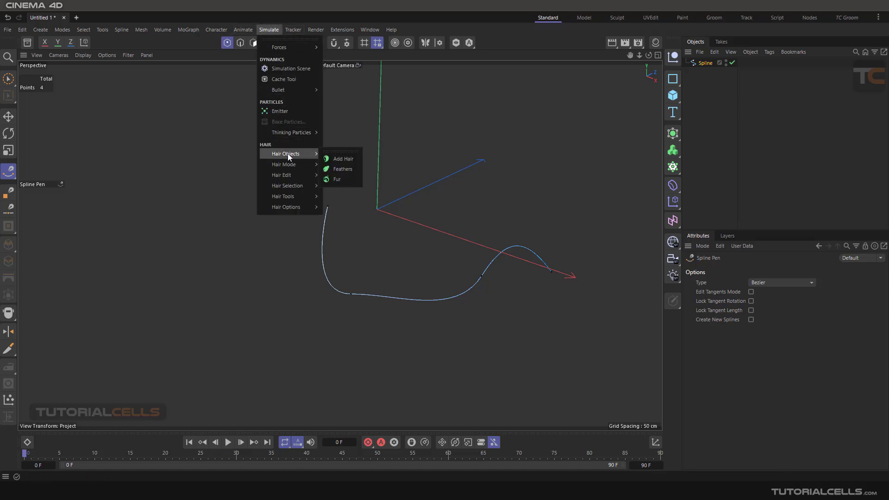
click(329, 159)
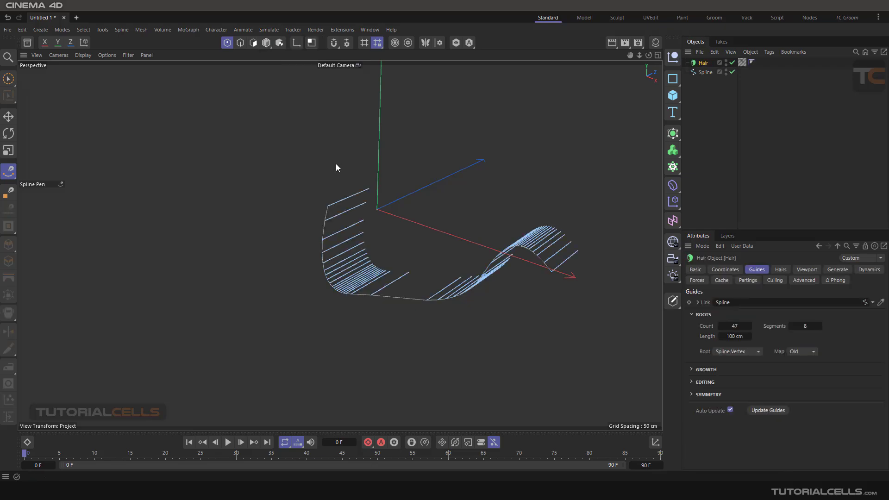
alt+drag(489, 183, 451, 258)
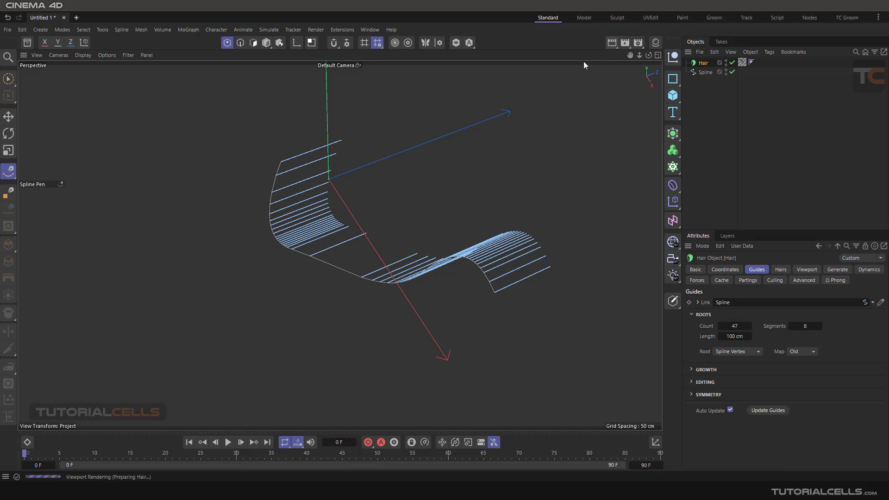
key(ctrl+r)
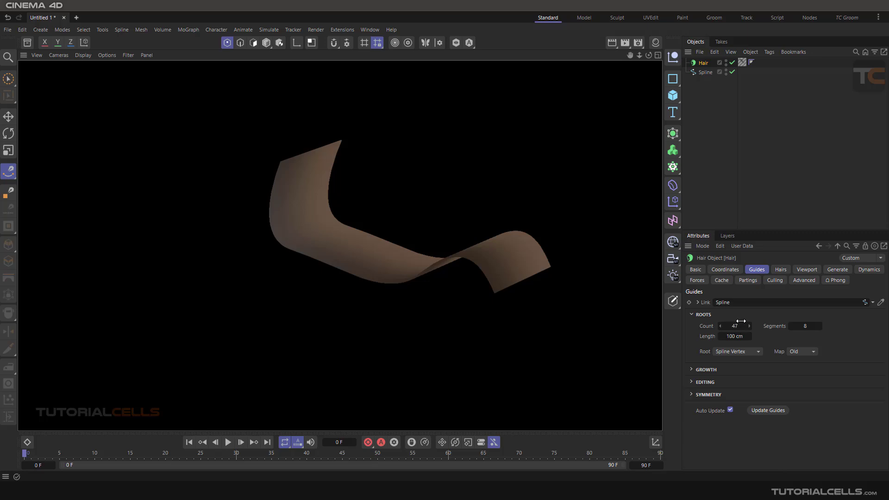
Set the Hair object's hair count to 100 and render the perspective view.
click(781, 269)
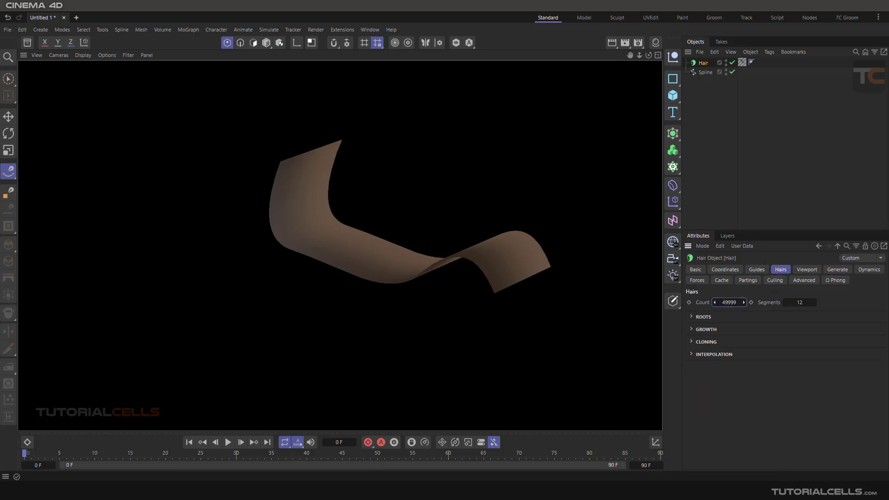
drag(729, 304, 713, 304)
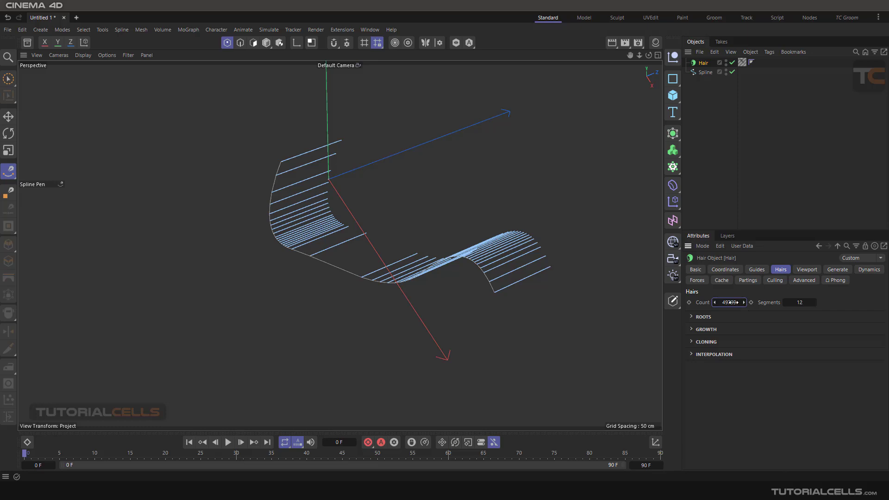
double_click(734, 303)
text(100)
click(610, 43)
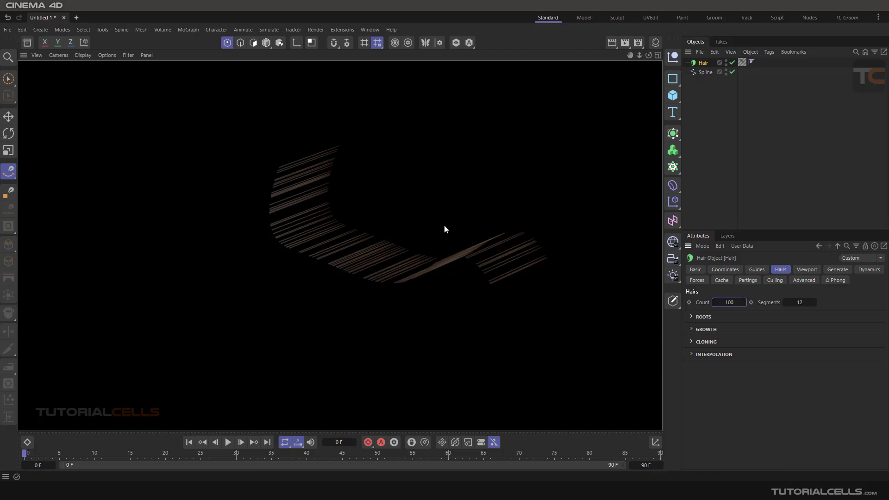
Add a second Hair object while the spline's existing Hair object is selected.
alt+drag(444, 224, 417, 229)
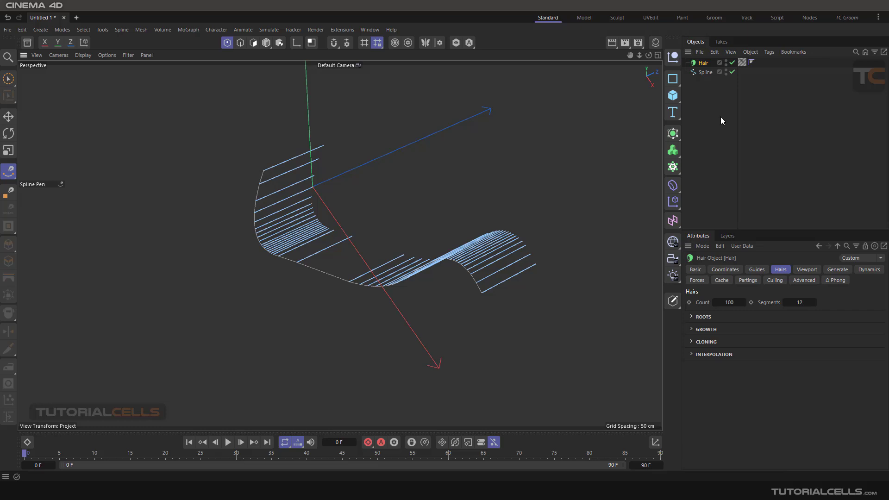
click(278, 31)
mouse_move(304, 157)
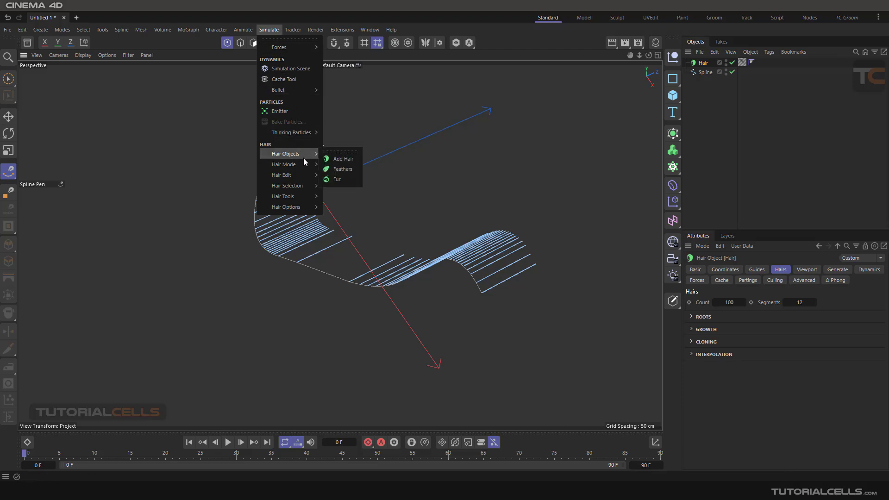
click(337, 159)
alt+drag(445, 177, 385, 176)
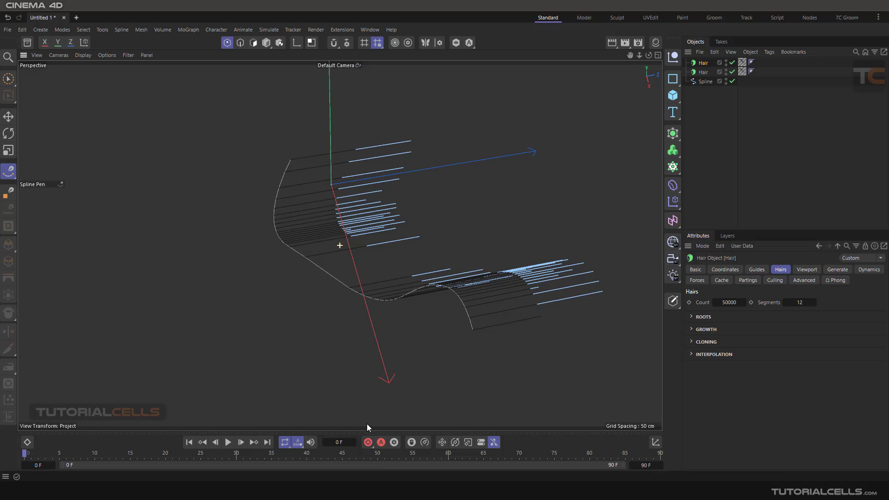
Play the hair dynamics up to frame 55, stop playback and render the view of the draped hair.
click(228, 442)
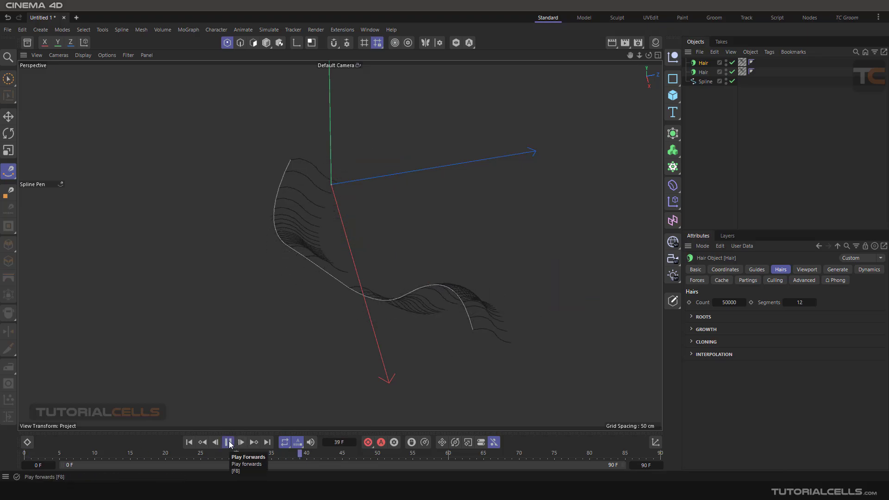
click(228, 442)
alt+drag(388, 205, 427, 131)
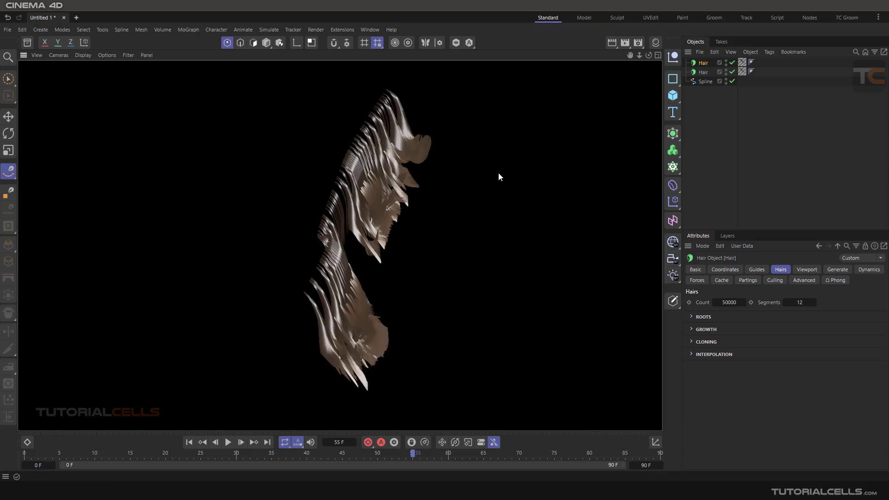
alt+drag(498, 173, 512, 151)
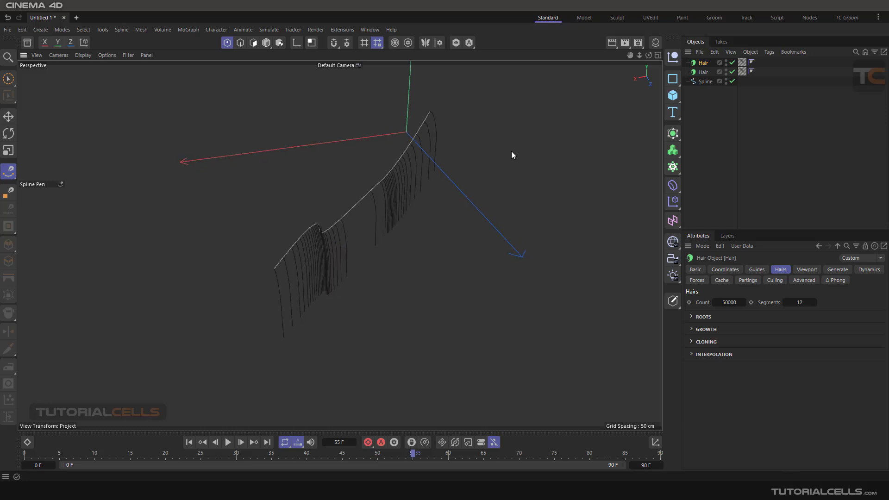
Delete both Hair objects and the spline.
click(700, 72)
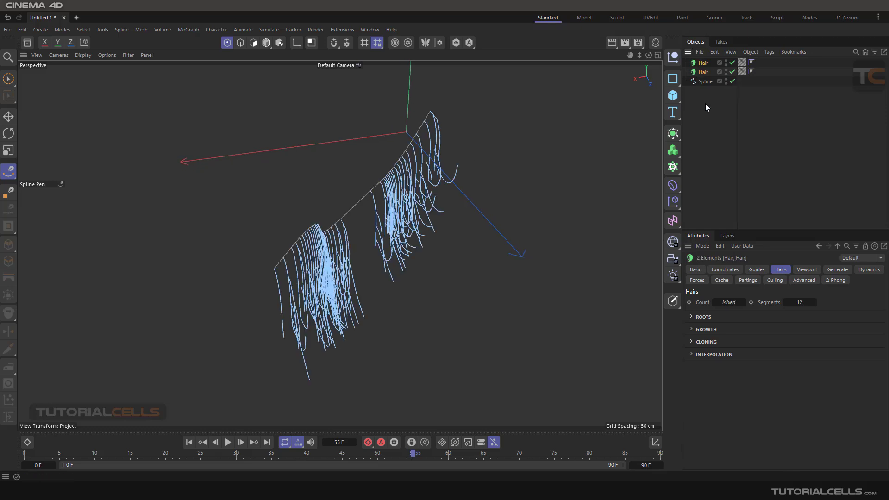
drag(705, 104, 693, 50)
key(Delete)
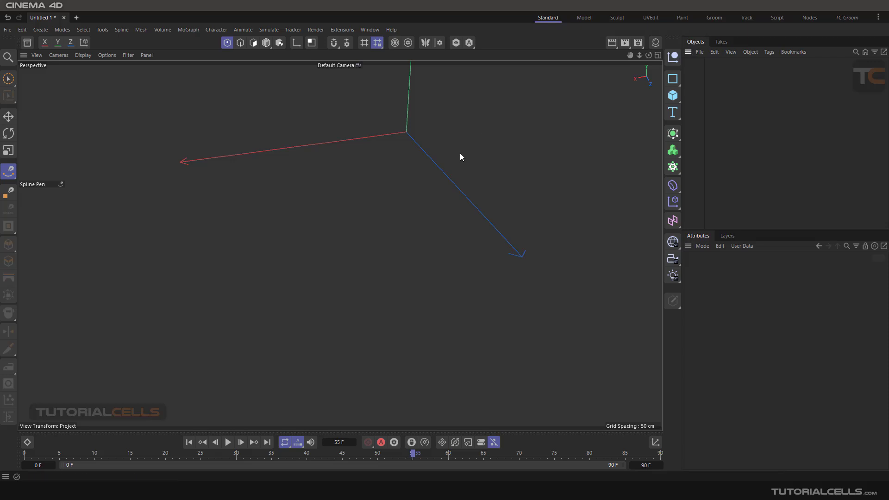
Activate the Move tool and switch to the TC Groom layout.
alt+middle_drag(399, 157, 402, 251)
alt+drag(402, 252, 387, 195)
alt+middle_drag(388, 195, 382, 221)
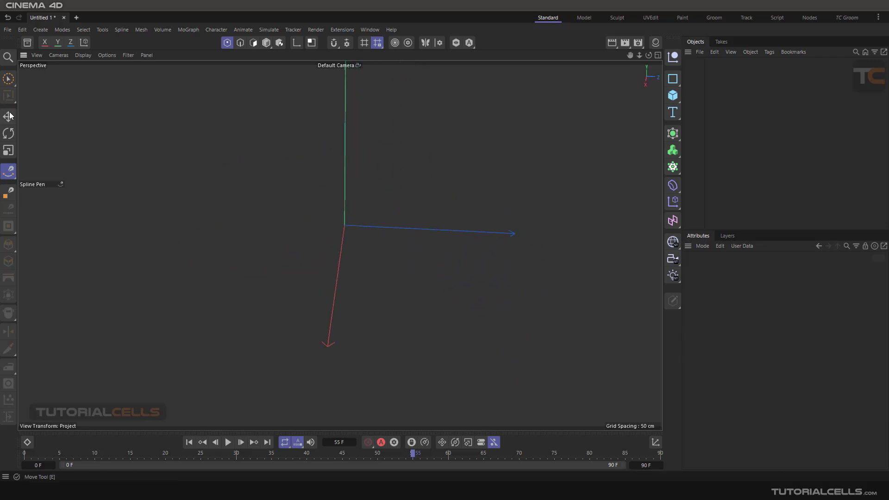
key(e)
alt+drag(325, 234, 416, 247)
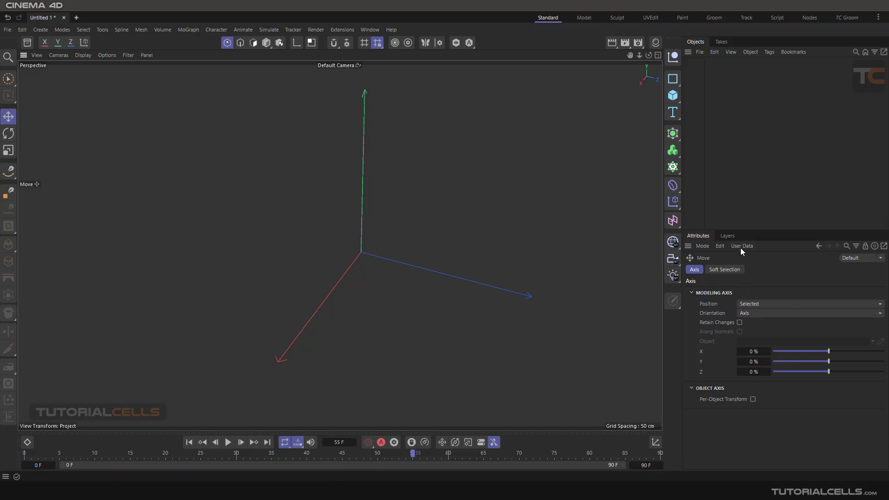
click(845, 17)
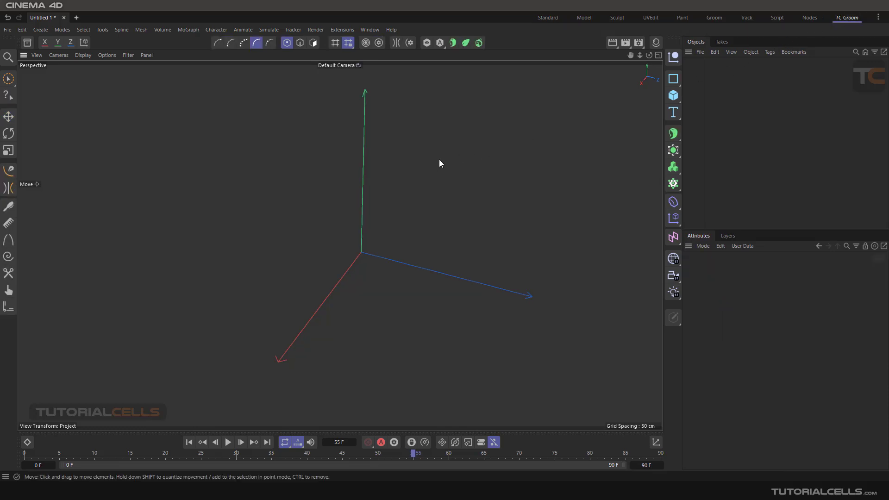
Detach the Hair Edit commands as a floating palette, reposition it slightly and close it.
click(269, 30)
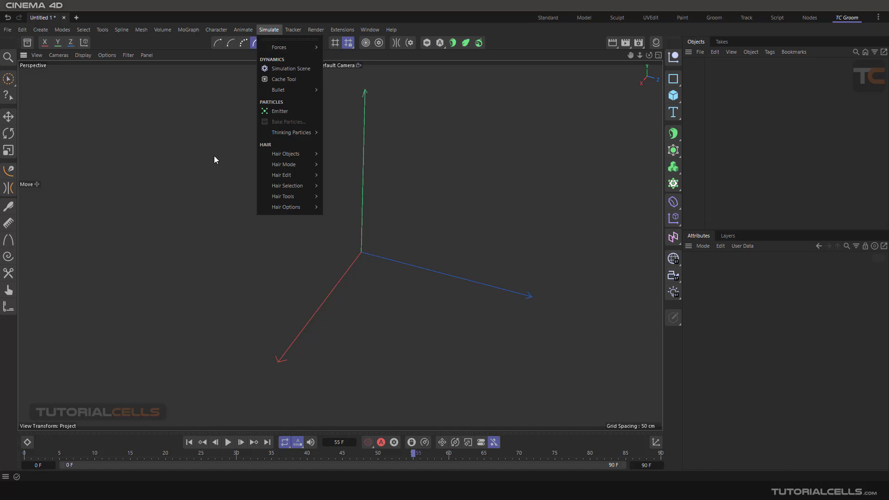
mouse_move(291, 166)
mouse_move(302, 198)
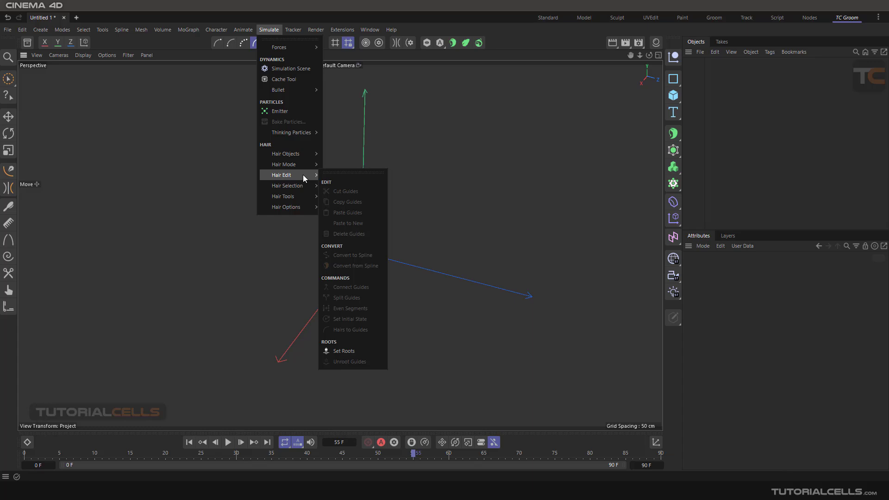
click(338, 174)
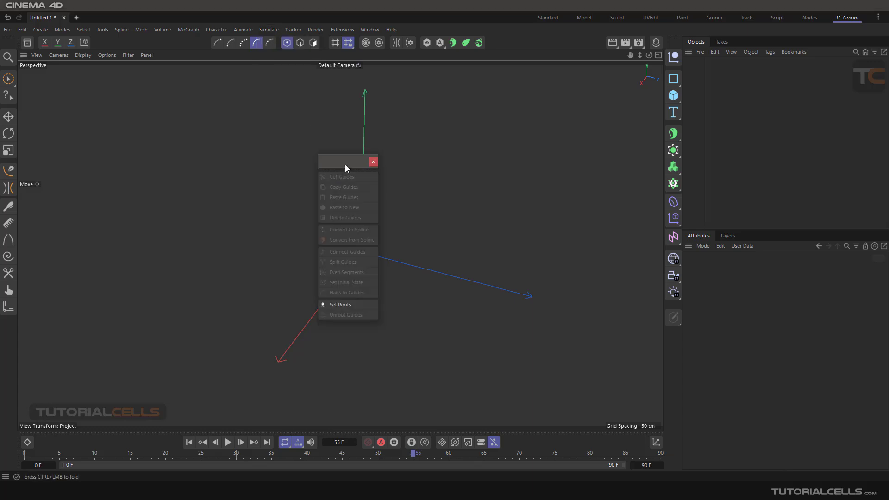
drag(345, 165, 358, 163)
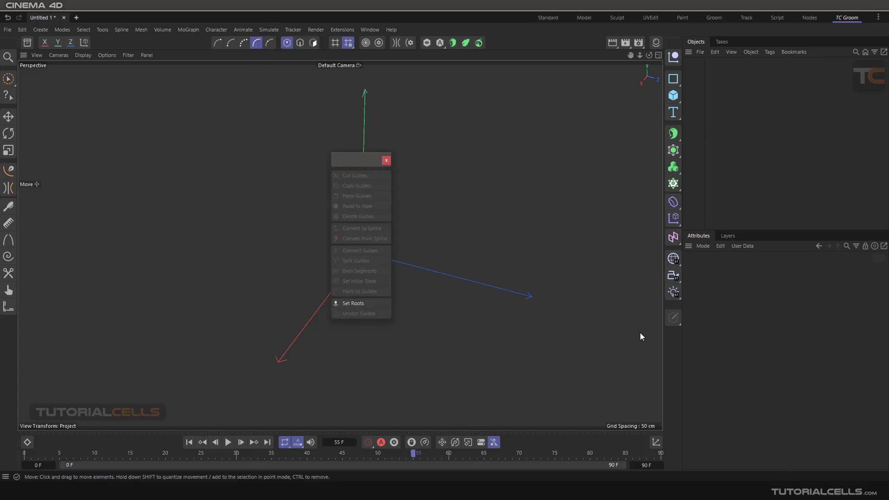
click(386, 161)
click(673, 134)
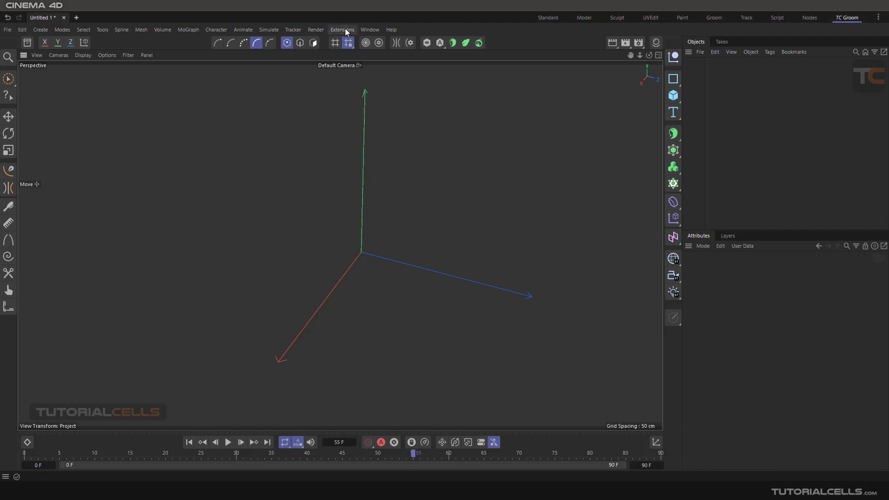
Delete the TC Groom.l4d and TC Groom.prf layout files through the layout-saving dialog and cancel the save.
click(368, 29)
mouse_move(374, 49)
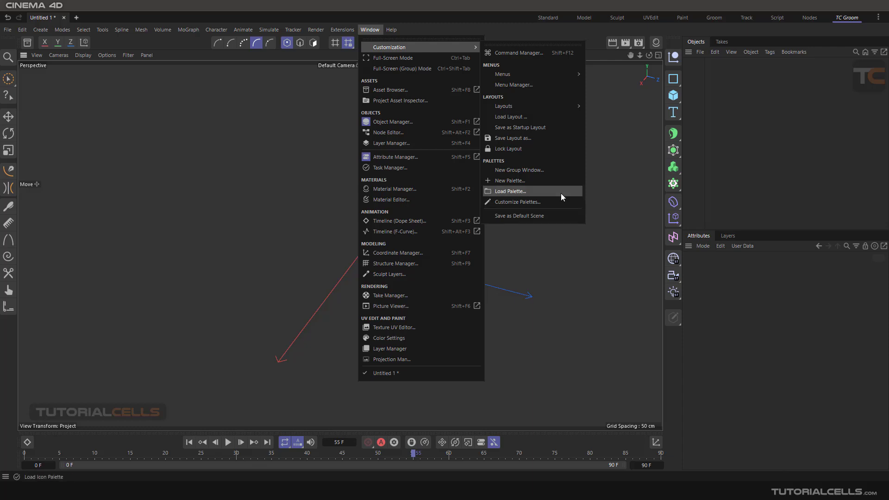
click(543, 138)
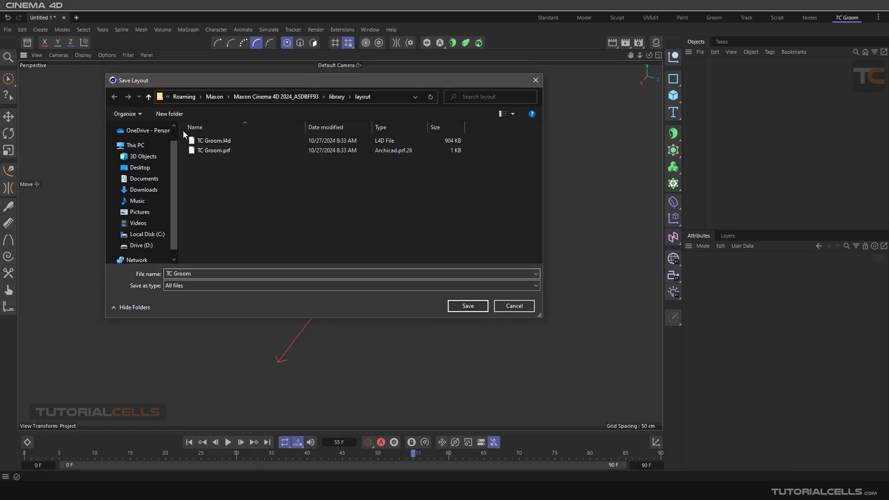
click(207, 142)
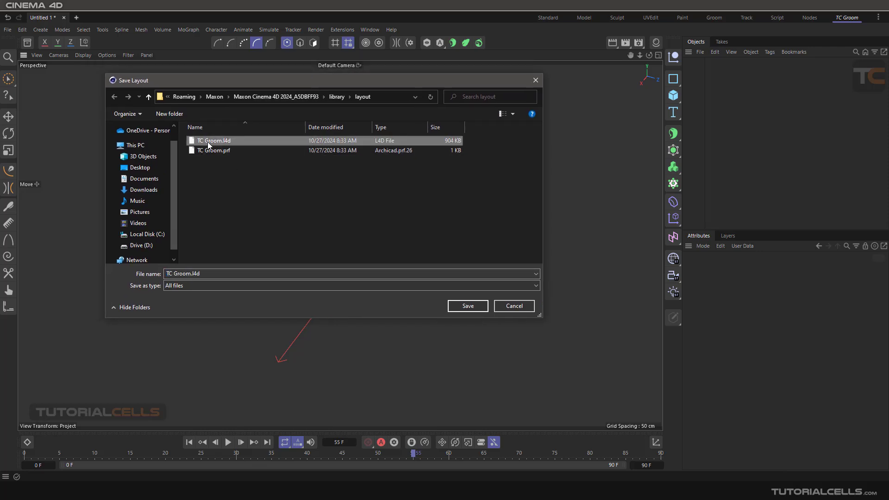
key(Delete)
click(480, 282)
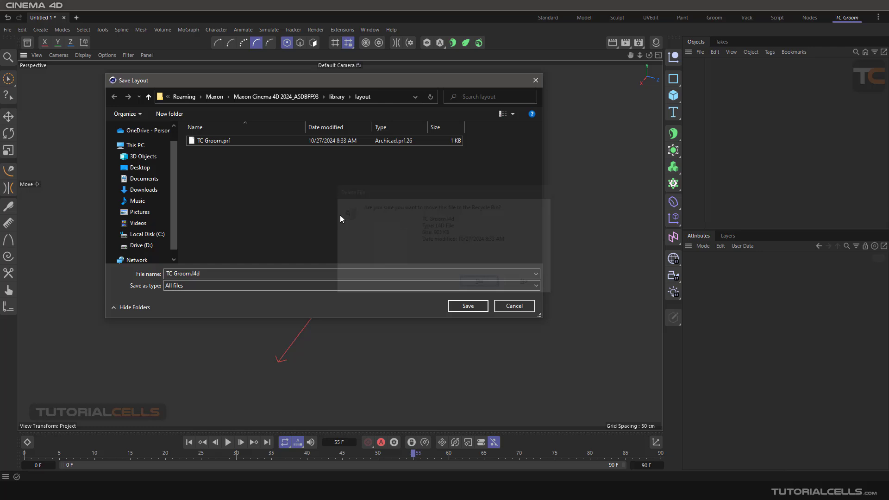
click(212, 141)
key(Delete)
click(478, 281)
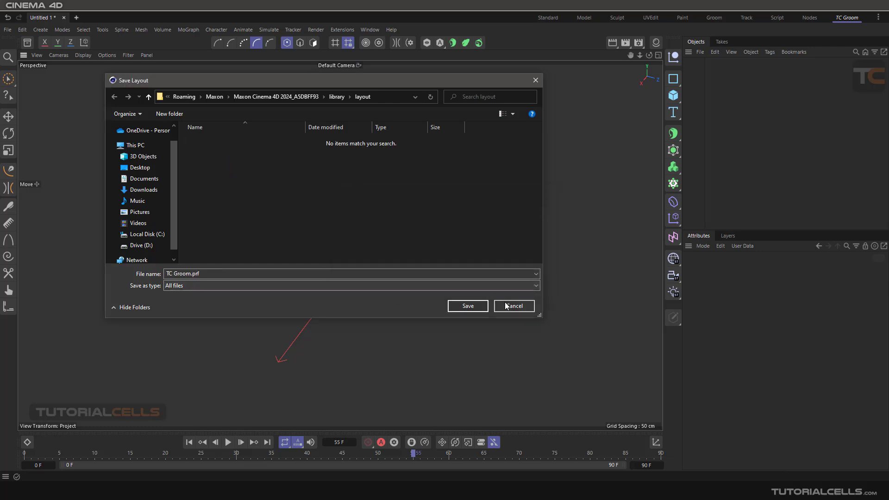
click(506, 306)
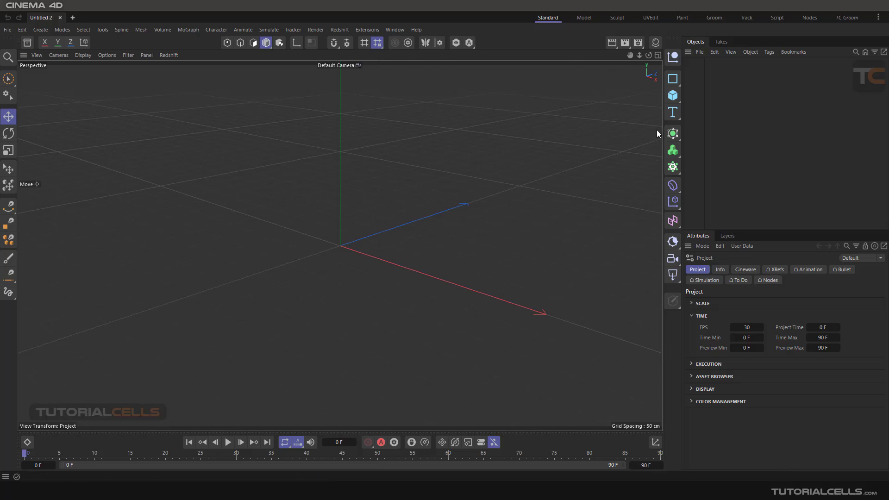
Add a Hair object to the empty new project and show its guide settings.
click(269, 30)
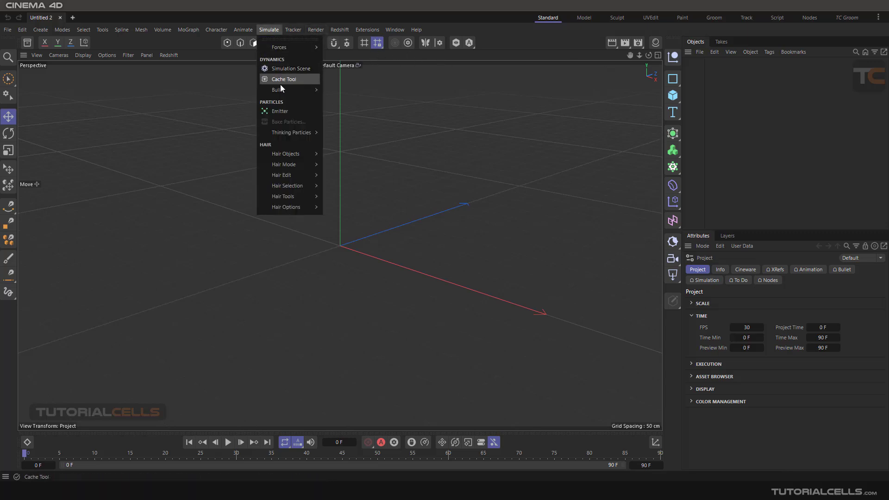
mouse_move(293, 158)
click(330, 160)
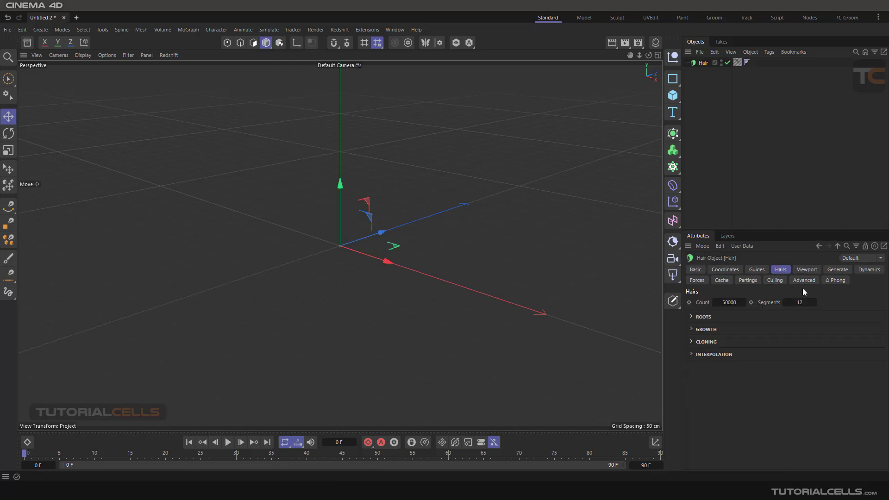
click(755, 269)
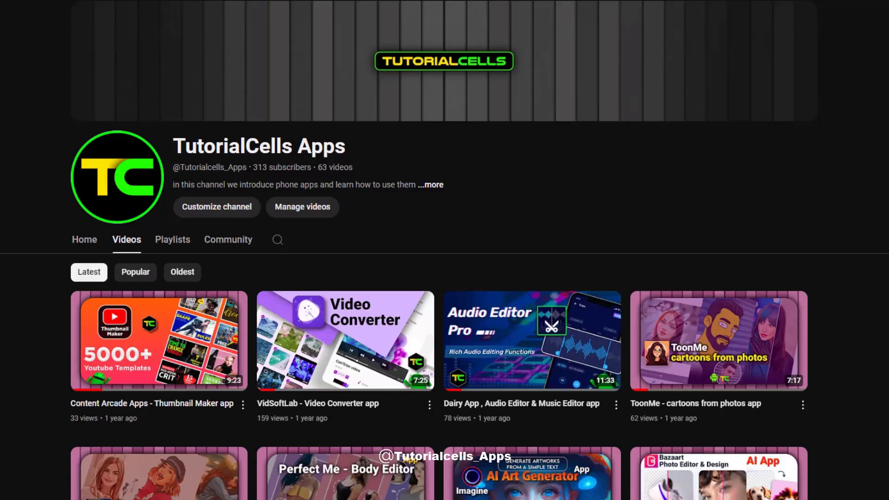
scroll(444, 259, down, 8)
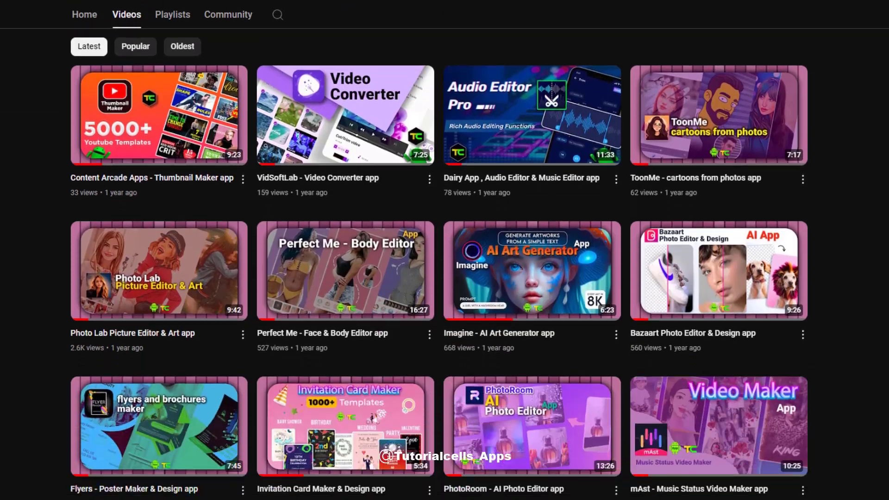
scroll(444, 259, down, 17)
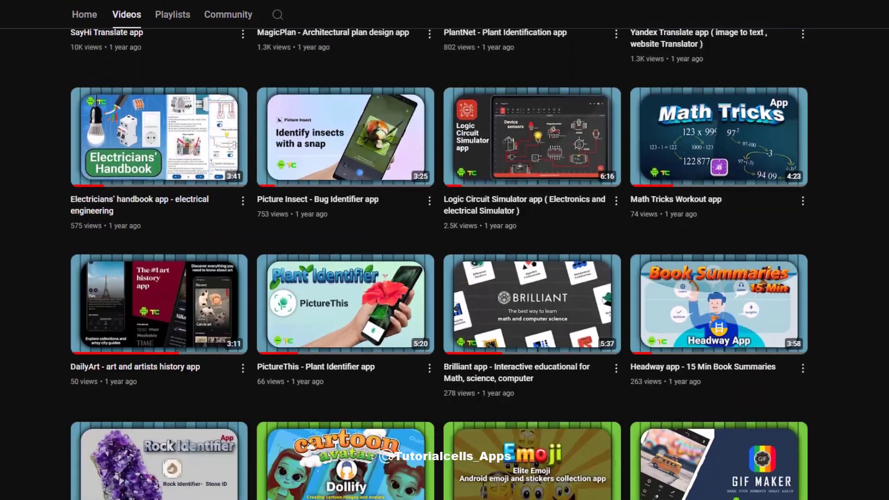
scroll(444, 259, down, 20)
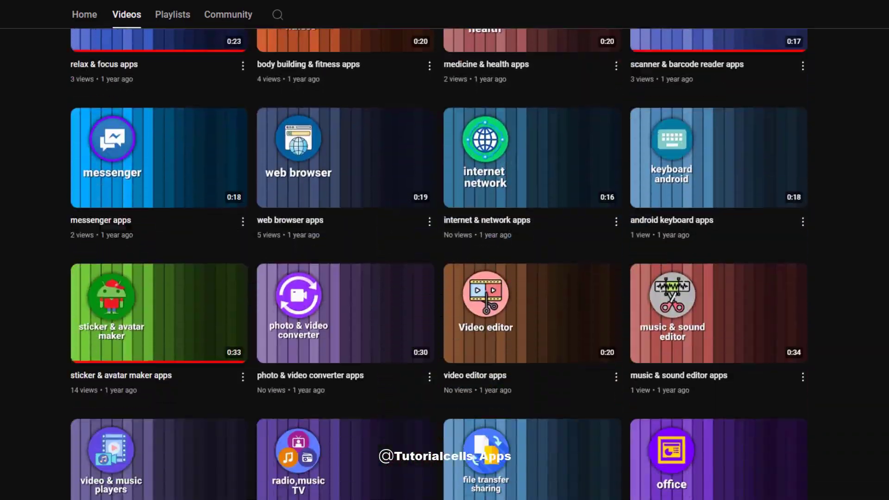